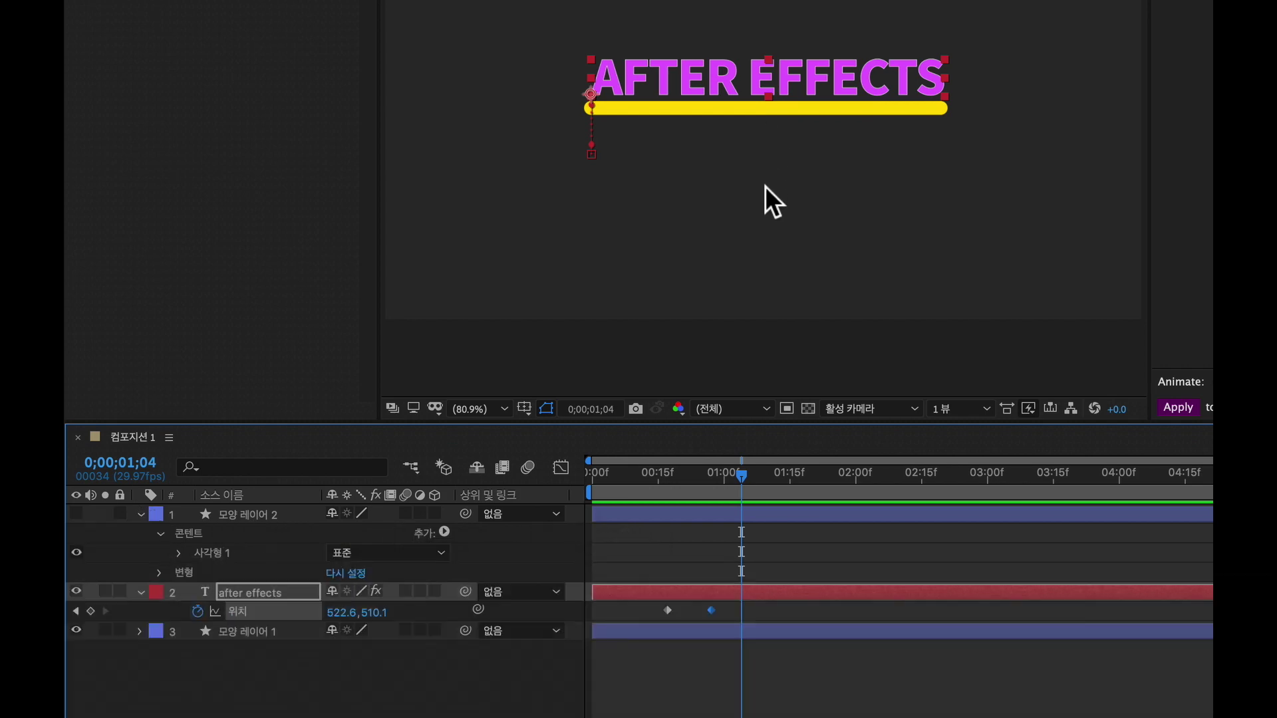
Paste the PARK3MIN text layer and place it just below the yellow line at 638.8,672.6.
key("ctrl+v")
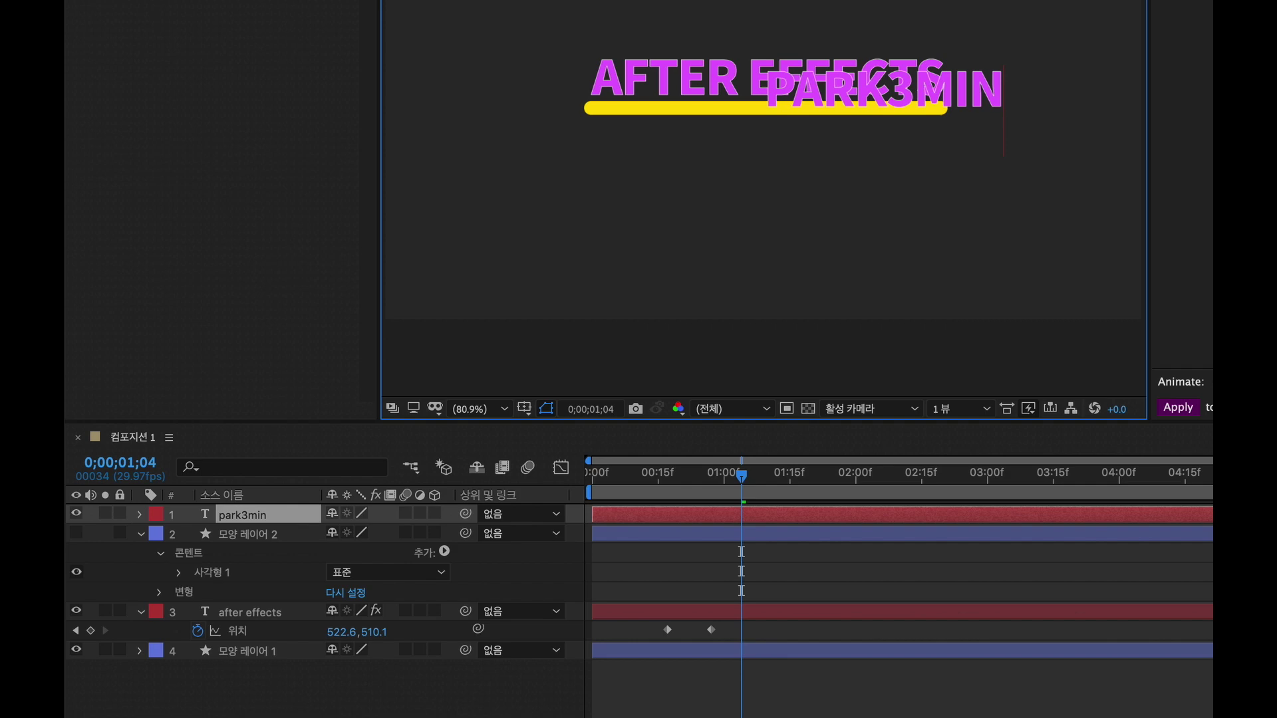
left_click_drag(953, 94, 831, 149)
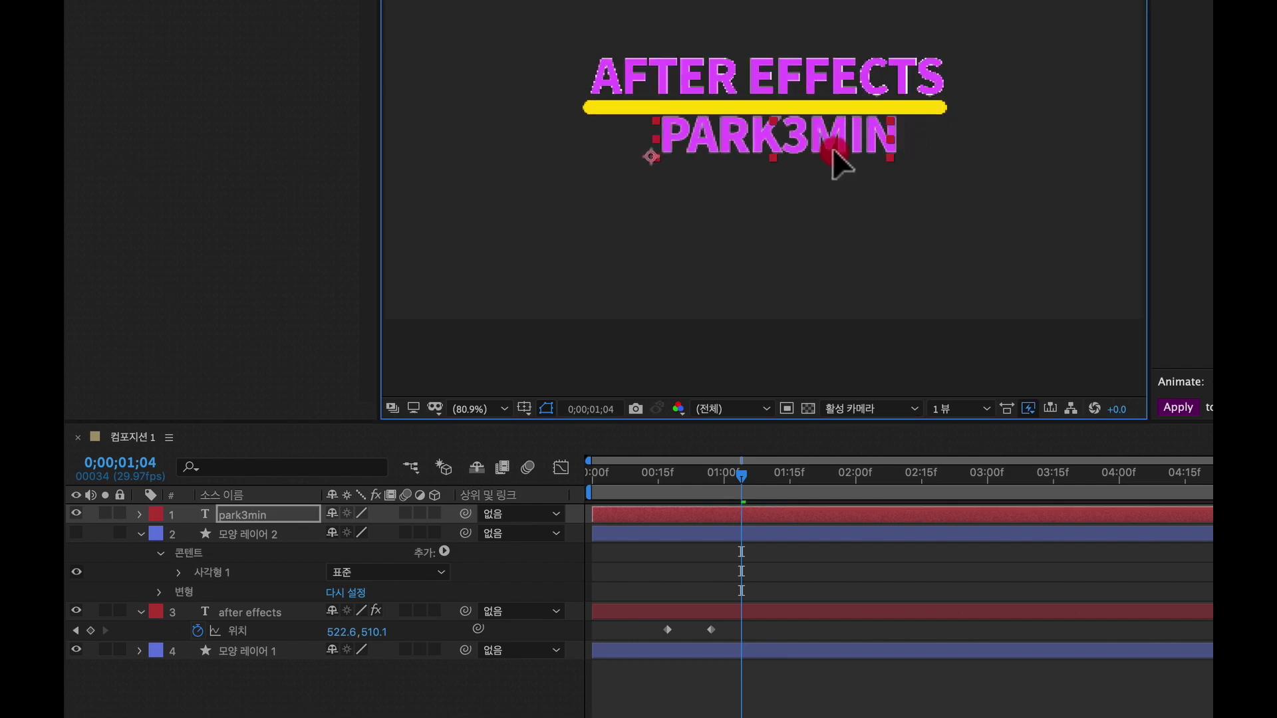
left_click_drag(832, 149, 824, 141)
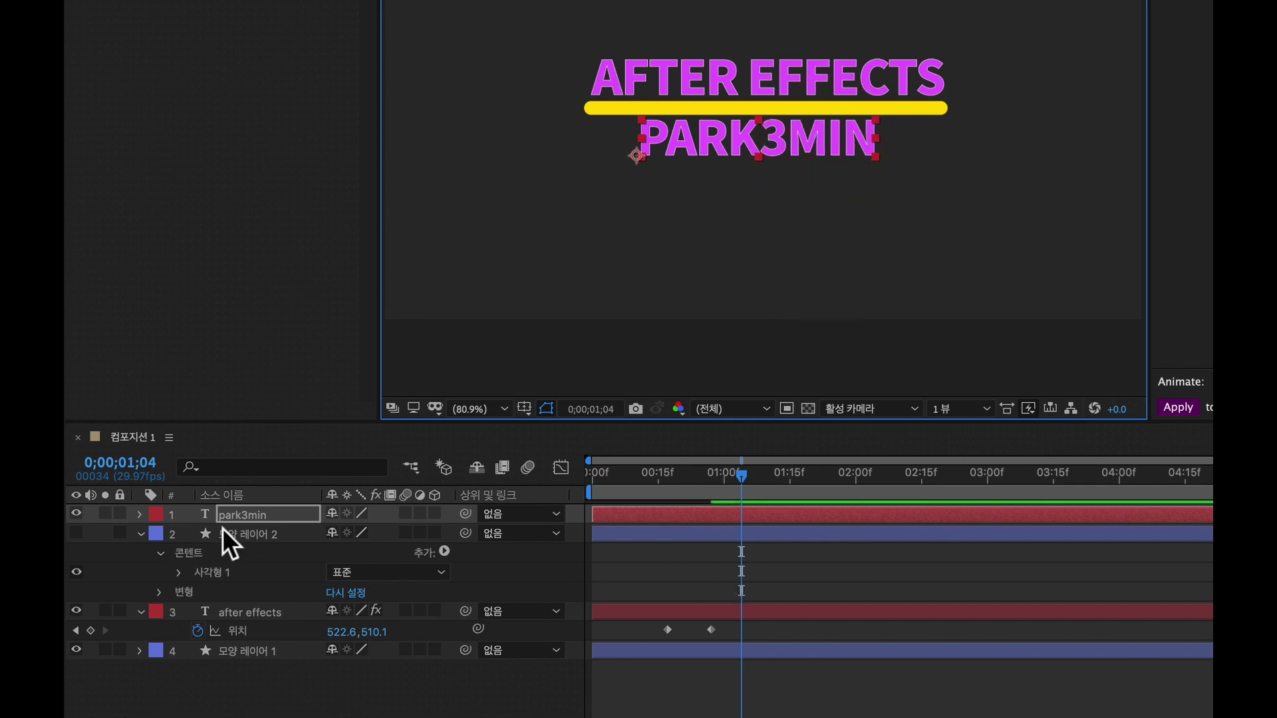
key("p")
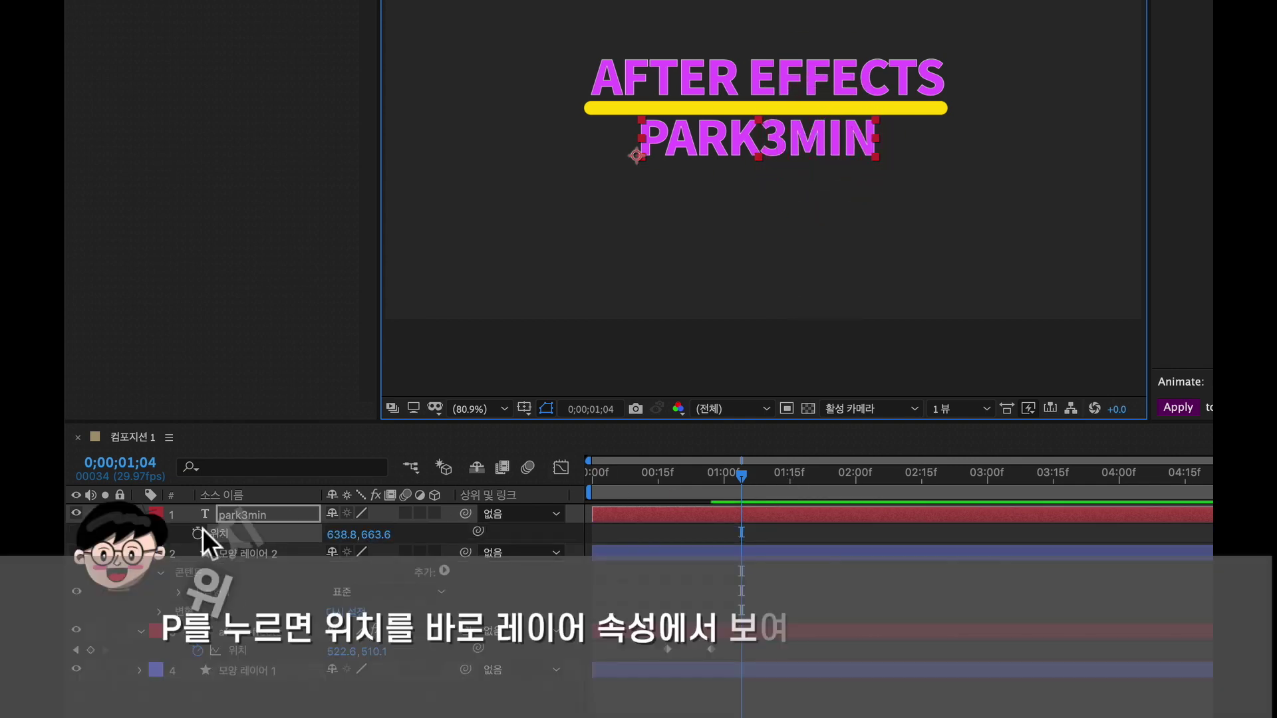
mouse_move(376, 535)
left_mouse_down()
mouse_move(340, 523)
mouse_move(391, 524)
mouse_move(117, 537)
left_mouse_up()
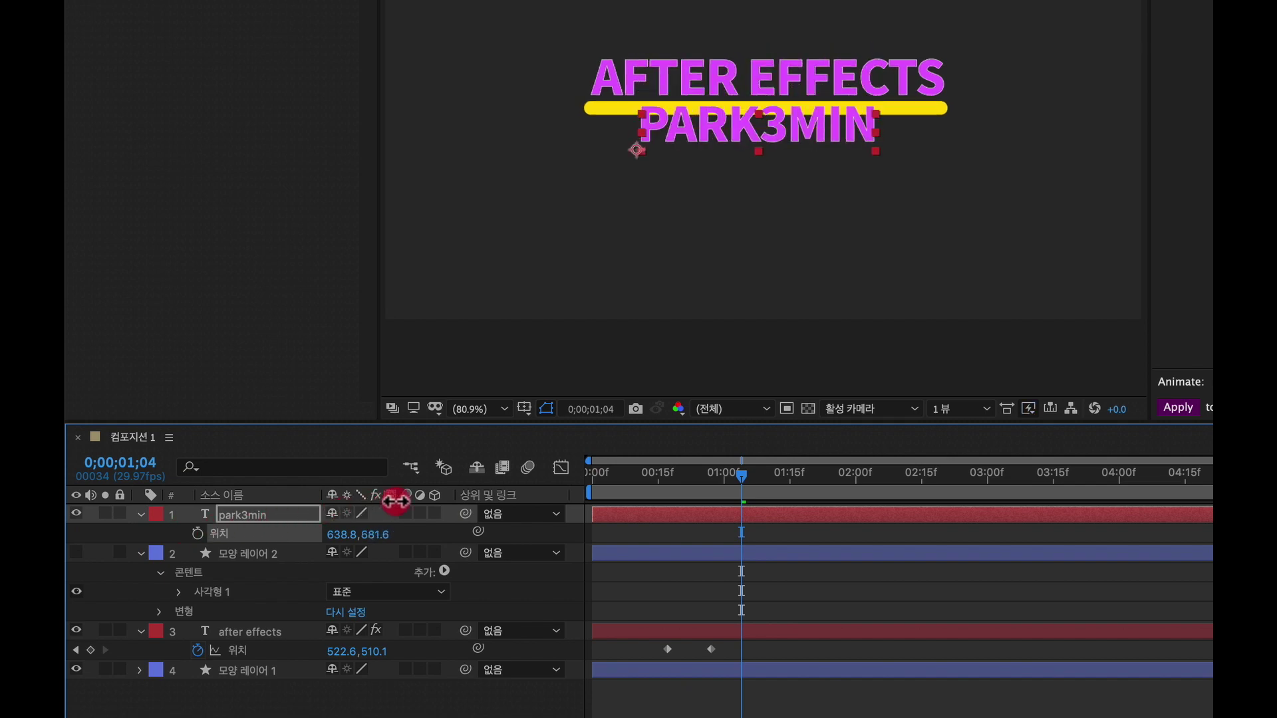
left_click_drag(117, 537, 371, 507)
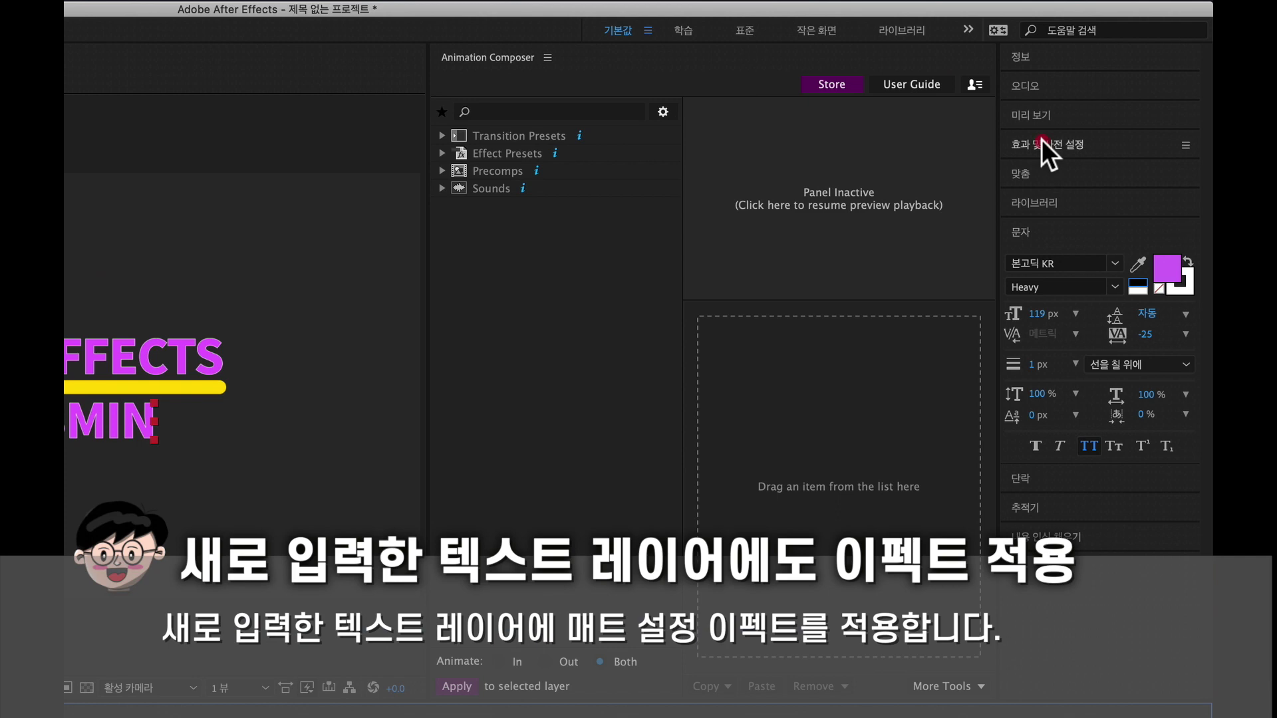
Apply the 매트 설정 (Set Matte) effect to the park3min layer.
left_click(1043, 143)
left_click(1088, 324)
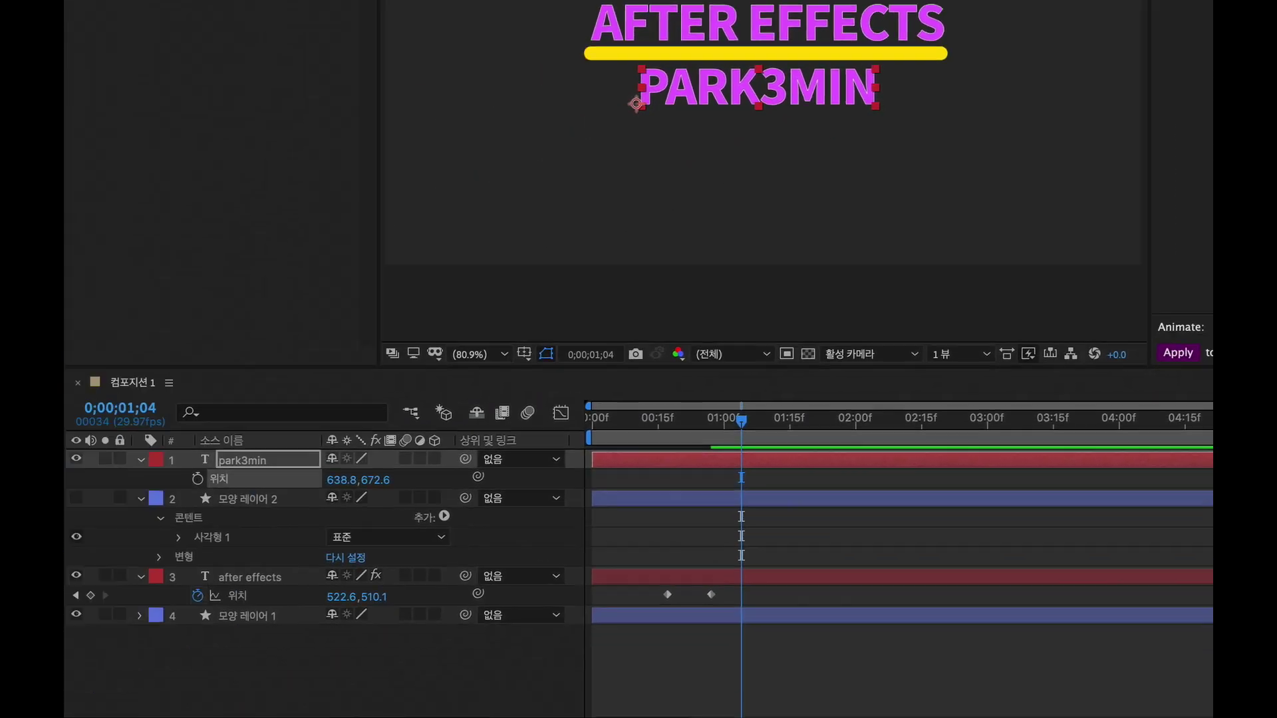
left_click_drag(1096, 340, 254, 464)
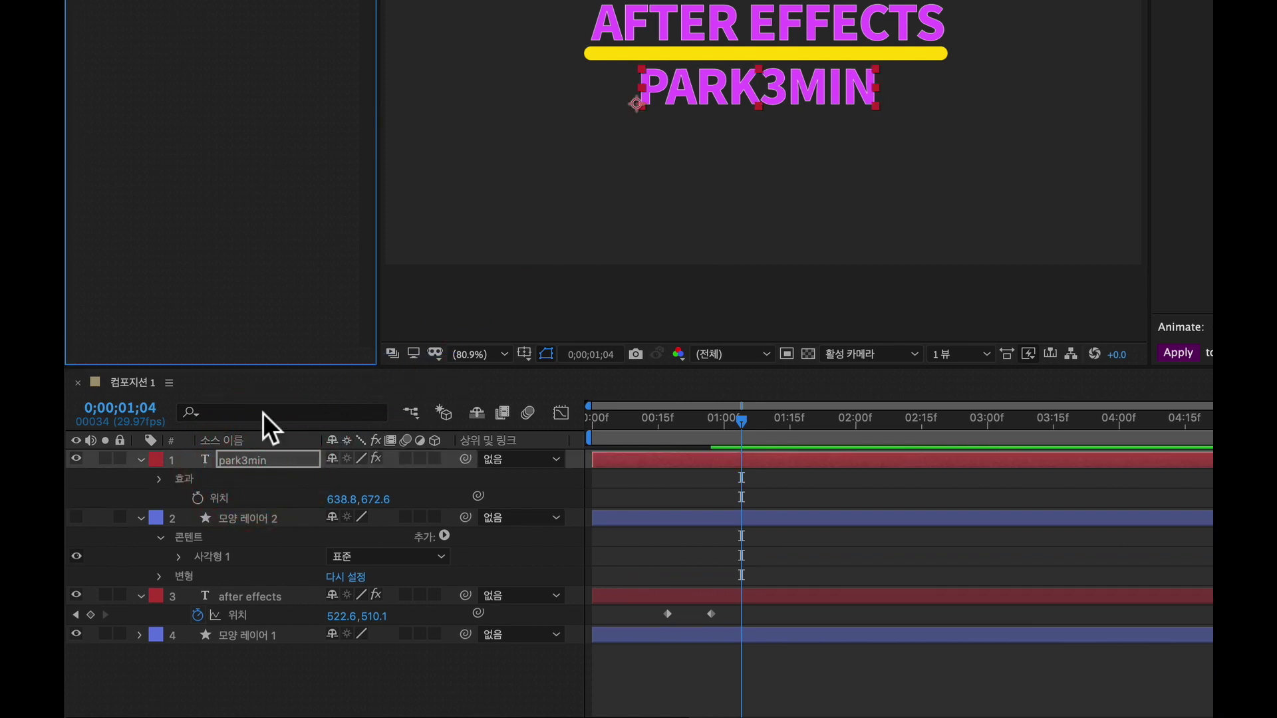
Set PARK3MIN's matte layer to 모양 레이어 2 and test the masking by sliding the text up and back.
left_click(269, 120)
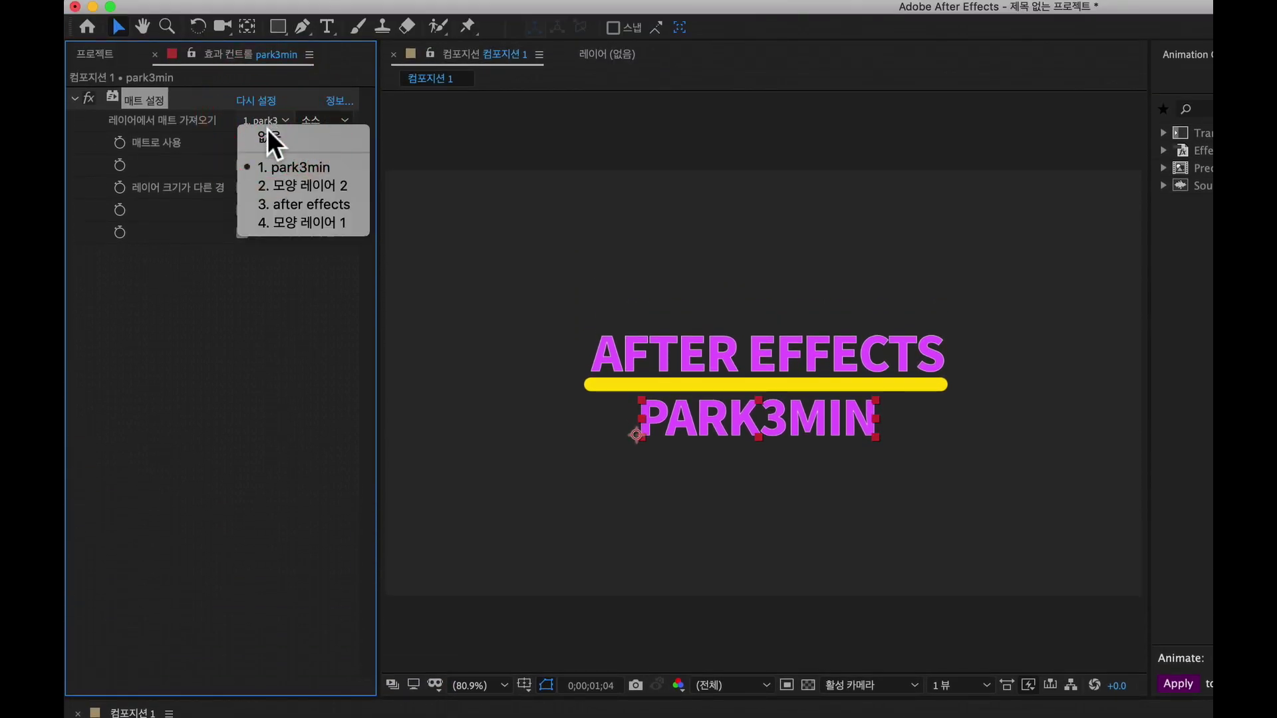
left_click(275, 182)
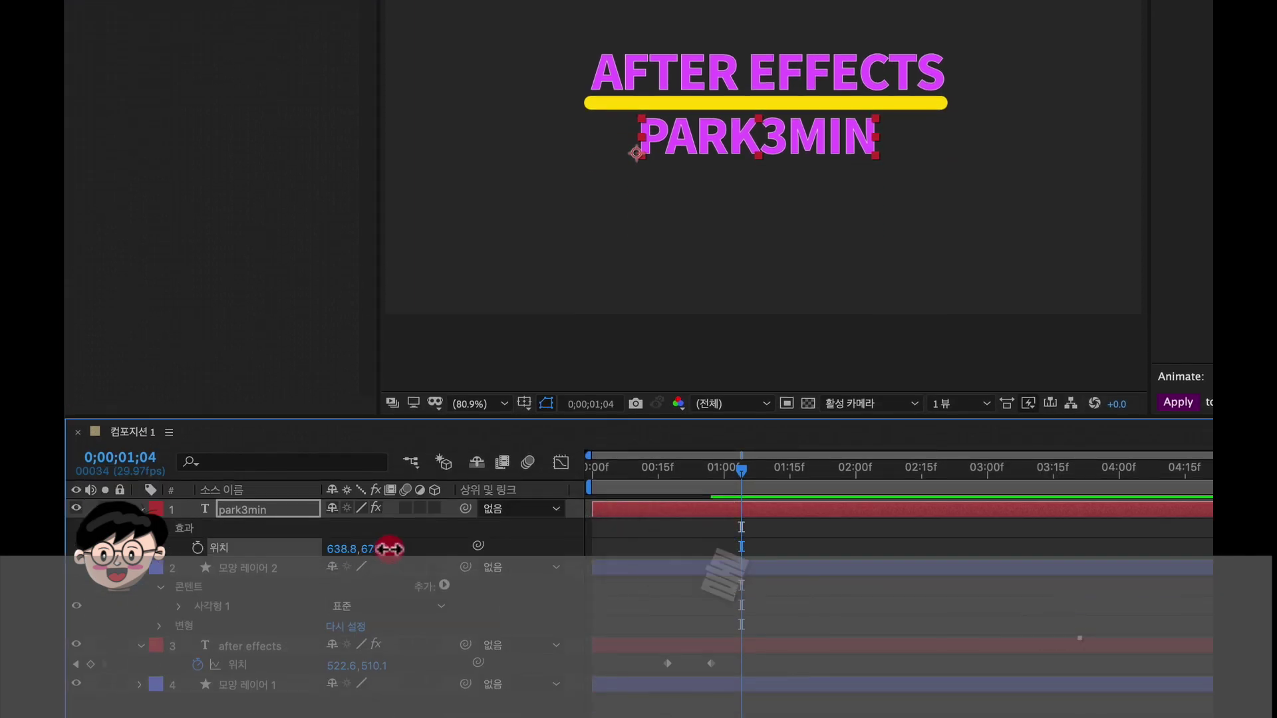
left_click_drag(364, 548, 237, 556)
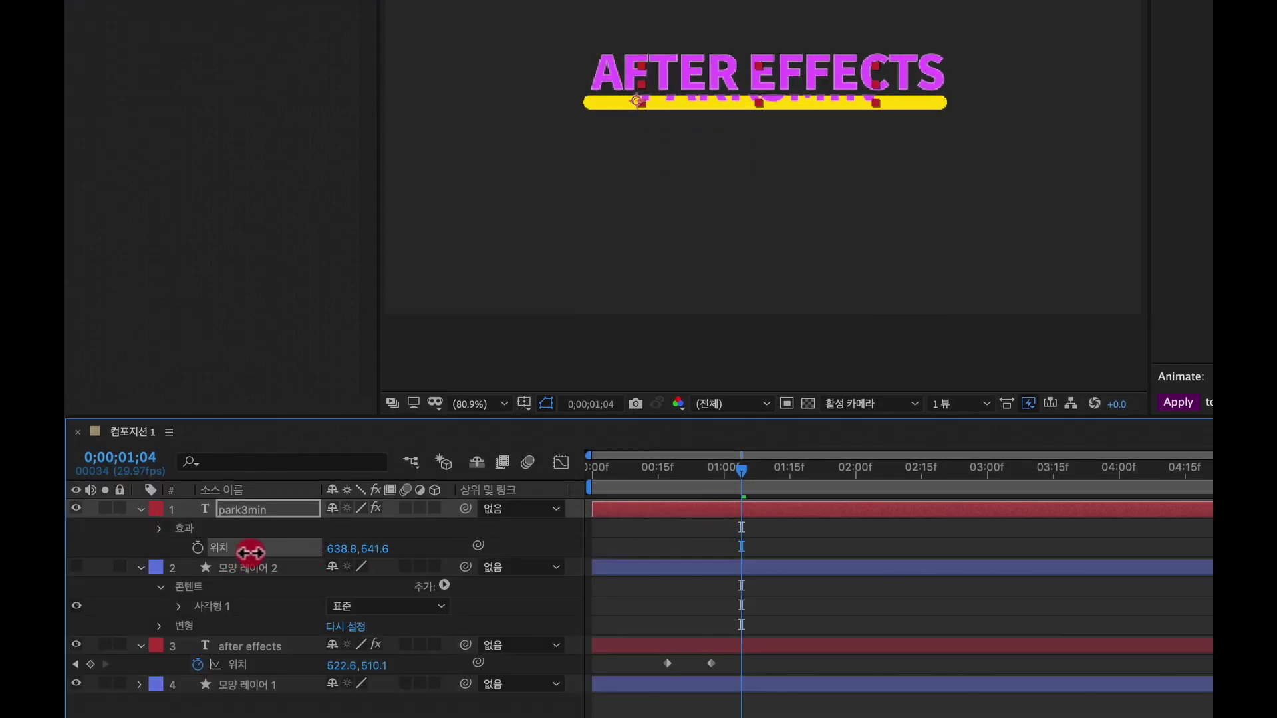
left_click_drag(237, 556, 324, 548)
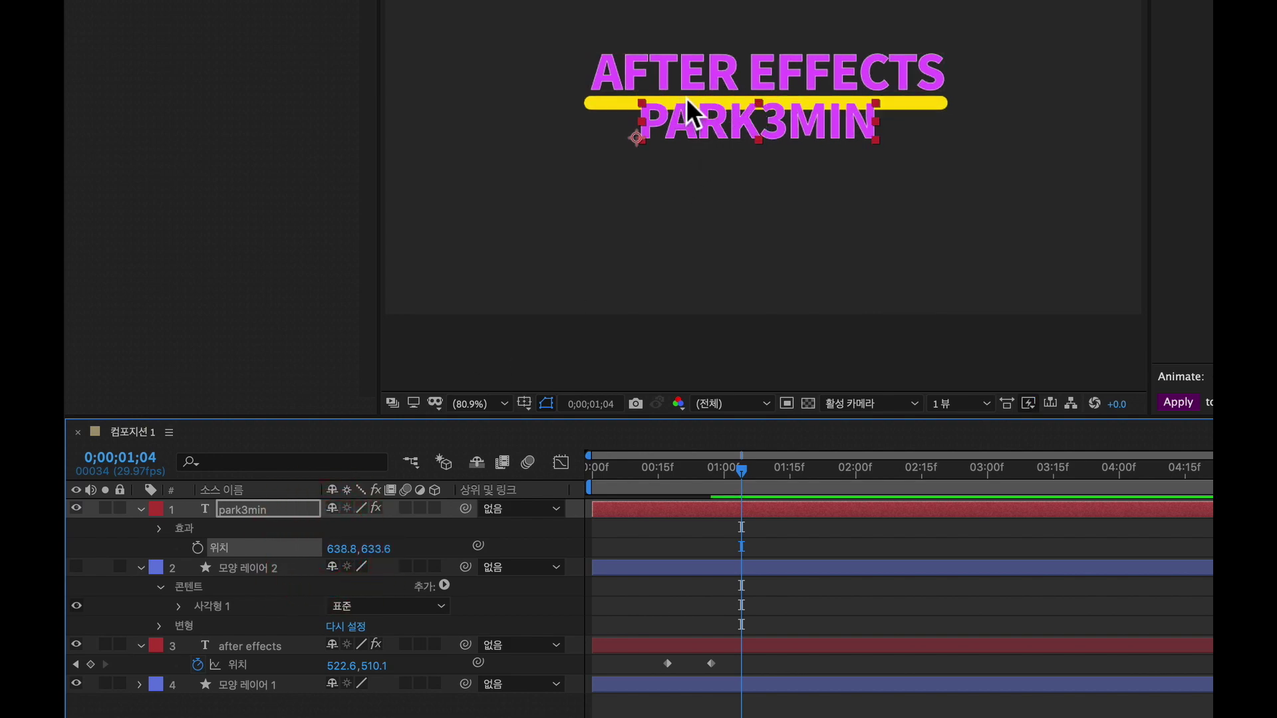
mouse_move(359, 549)
left_mouse_down()
mouse_move(282, 554)
mouse_move(416, 523)
left_mouse_up()
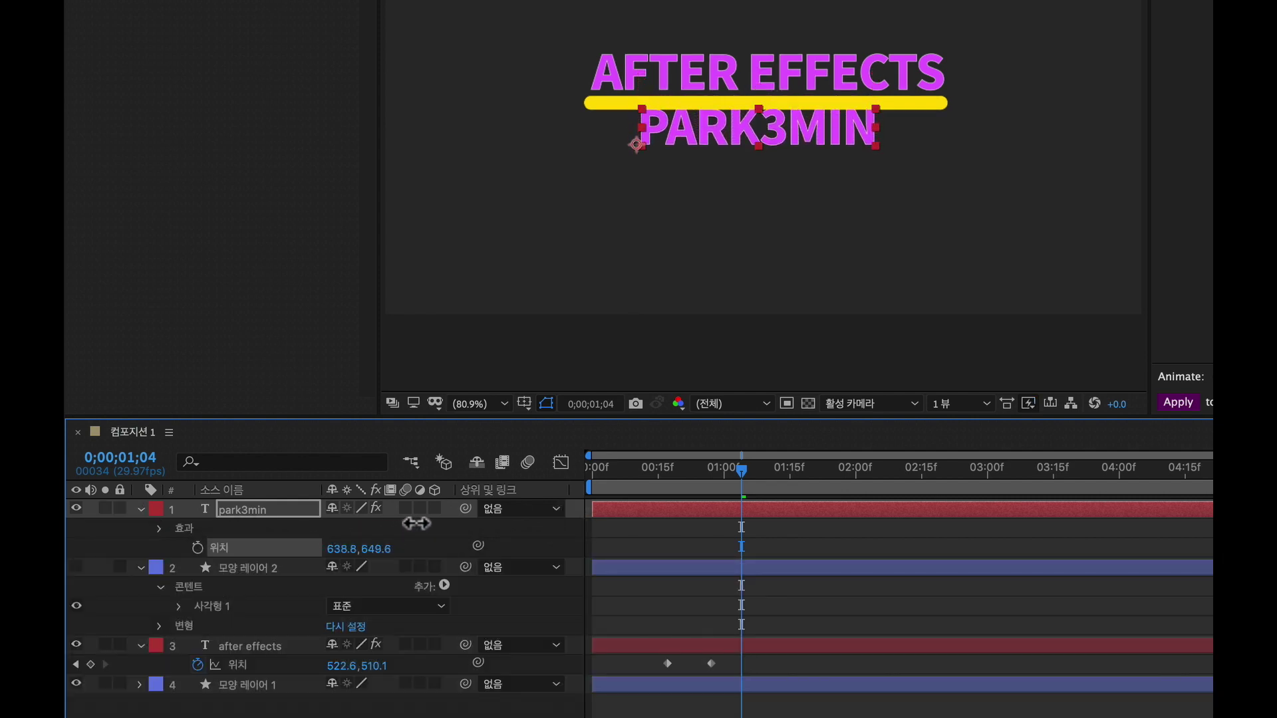
Make the 모양 레이어 2 white rectangle visible in the composition.
left_click(327, 547)
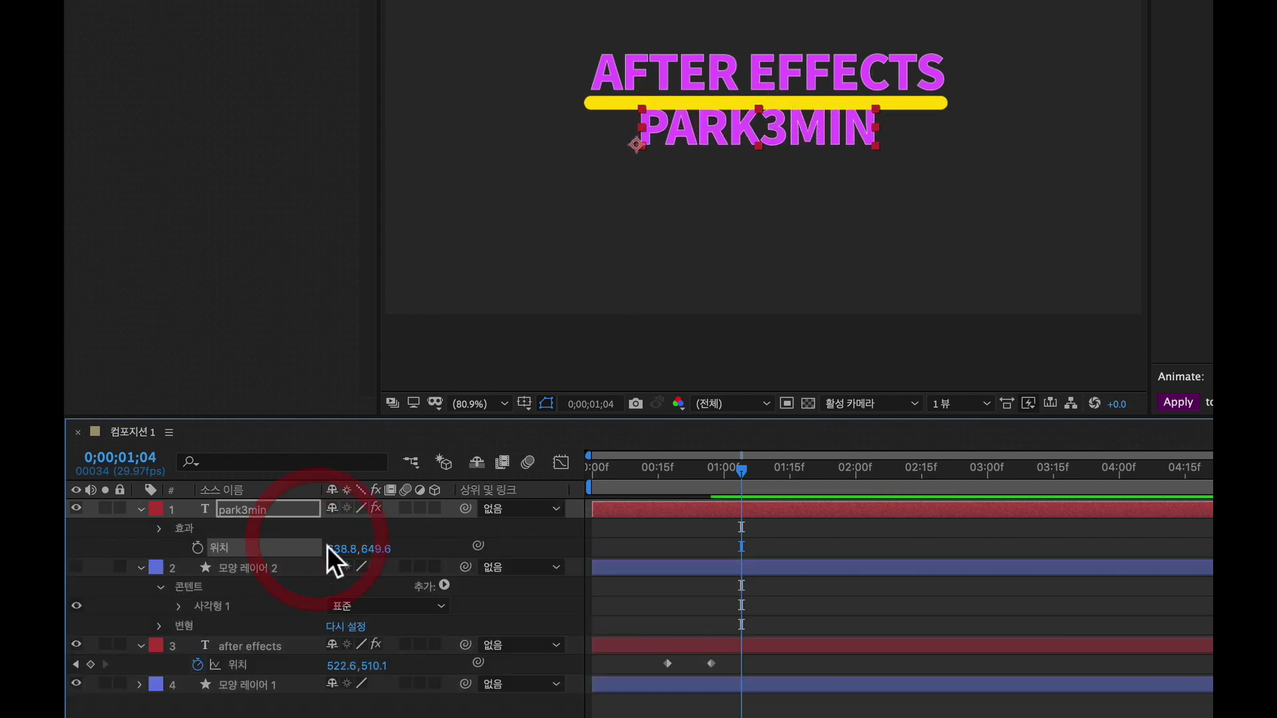
left_click(238, 569)
left_click(74, 566)
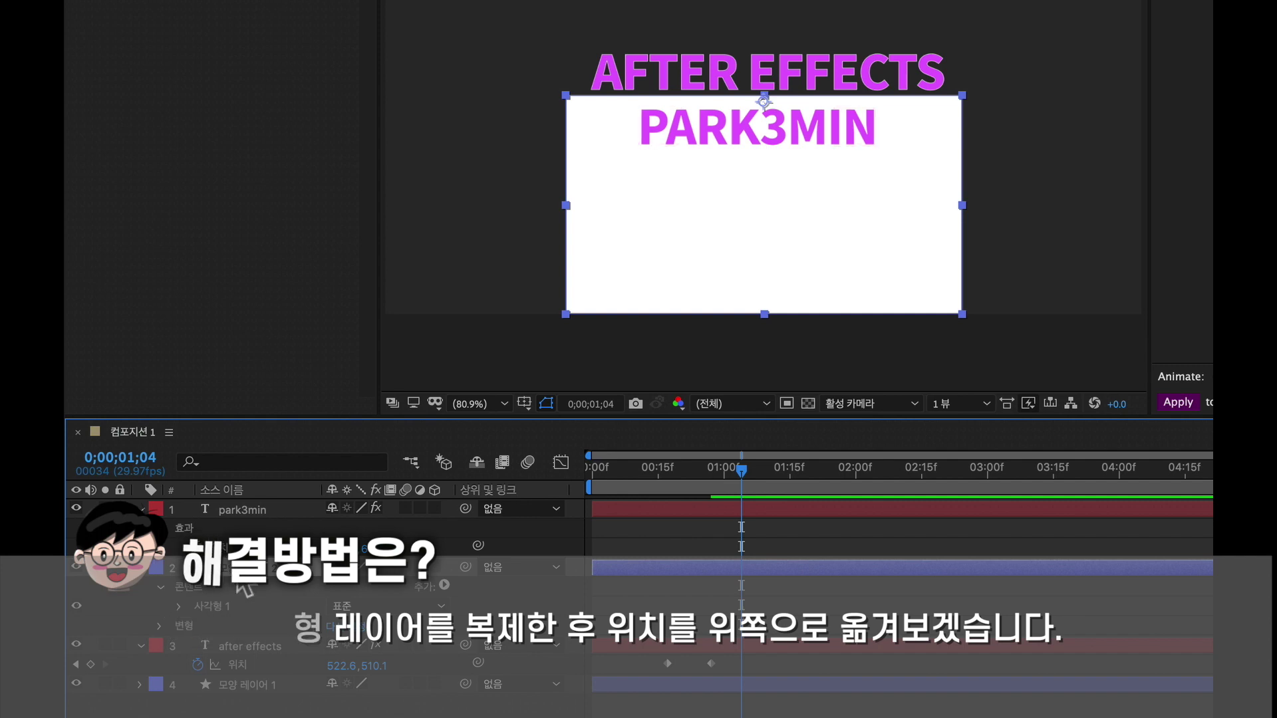
Duplicate the 모양 레이어 2 rectangle layer to create 모양 레이어 3.
left_click(237, 565)
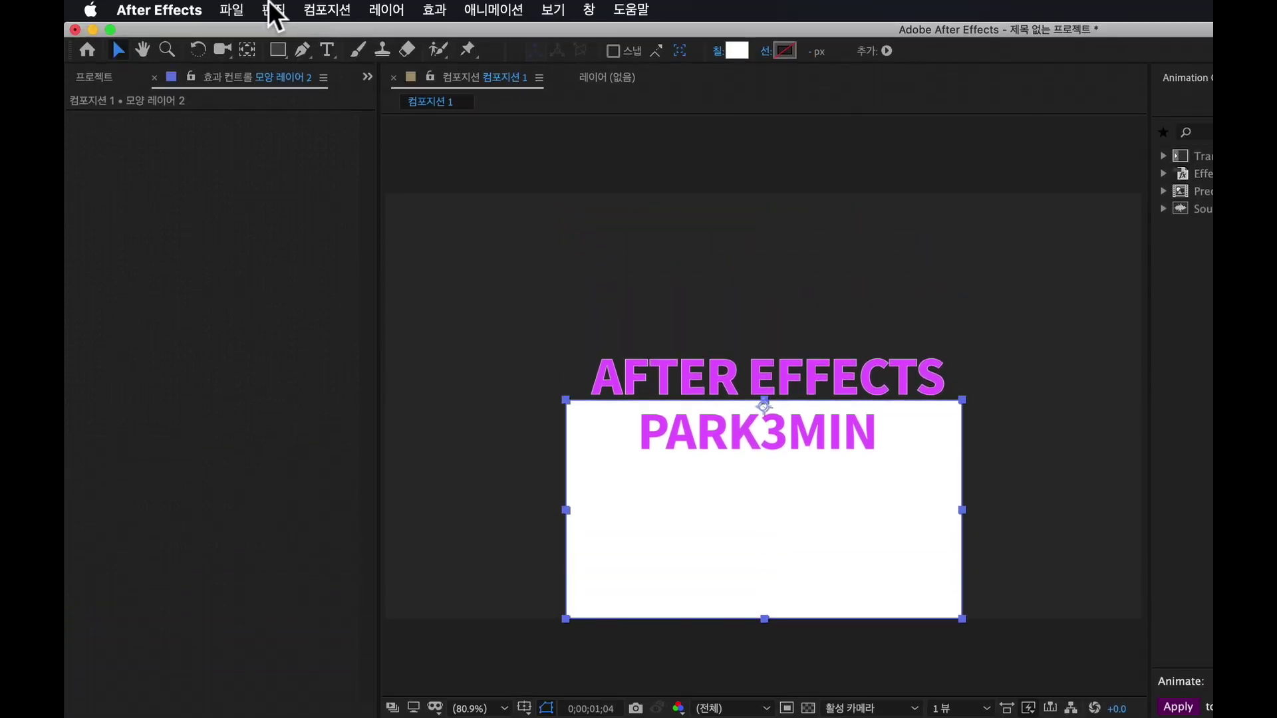
left_click(271, 9)
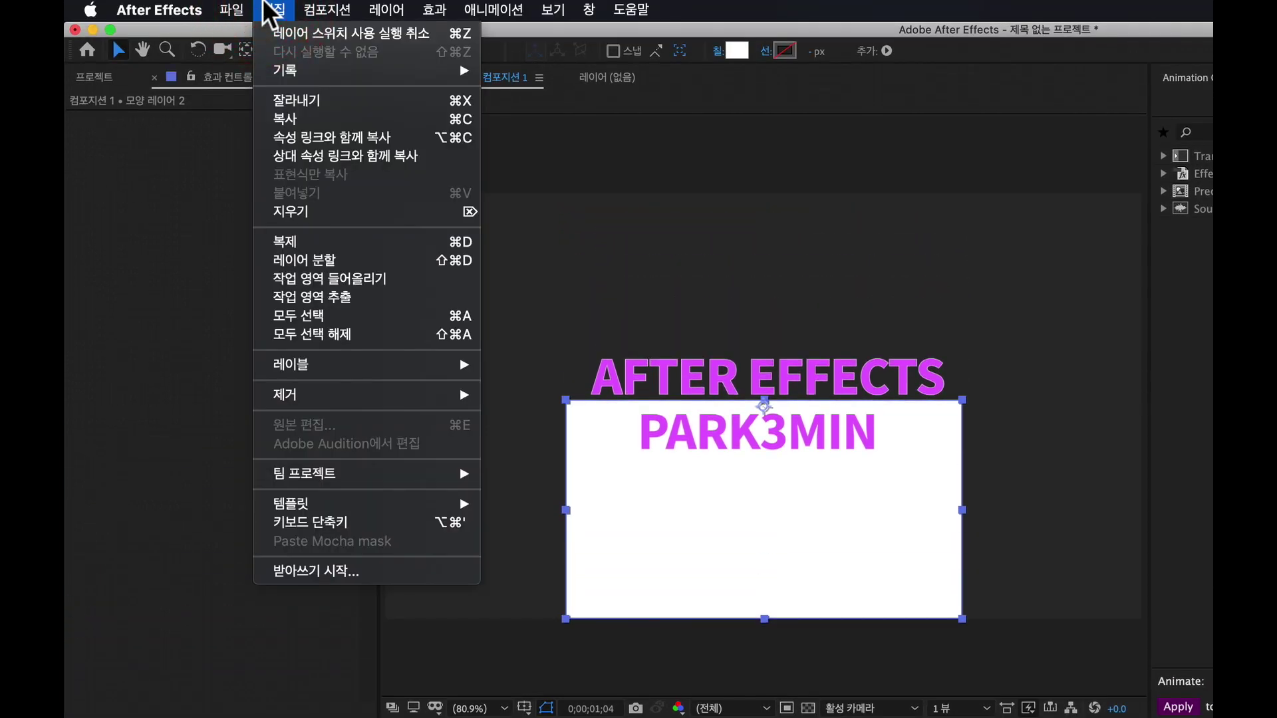
left_click(335, 245)
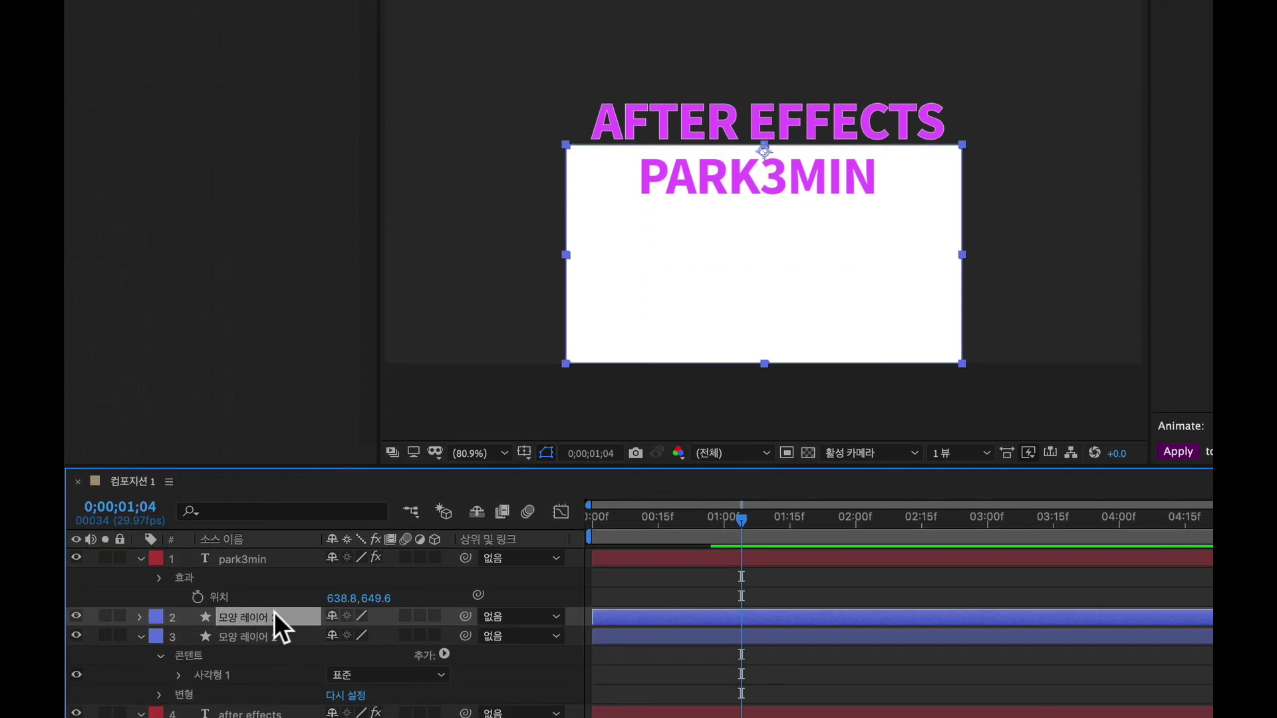
Expand 모양 레이어 3's 사각형 1 fill and transform properties and shift the rectangle up over the title.
left_click(140, 616)
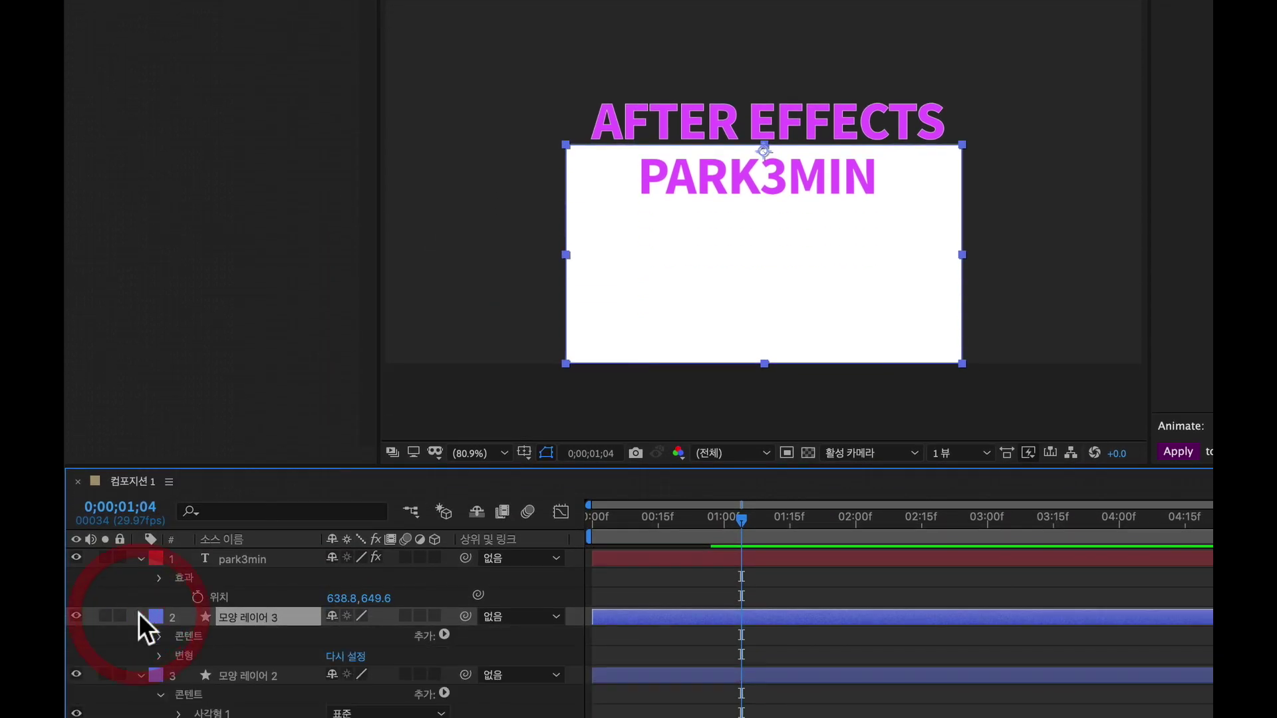
left_click(161, 637)
left_click(179, 657)
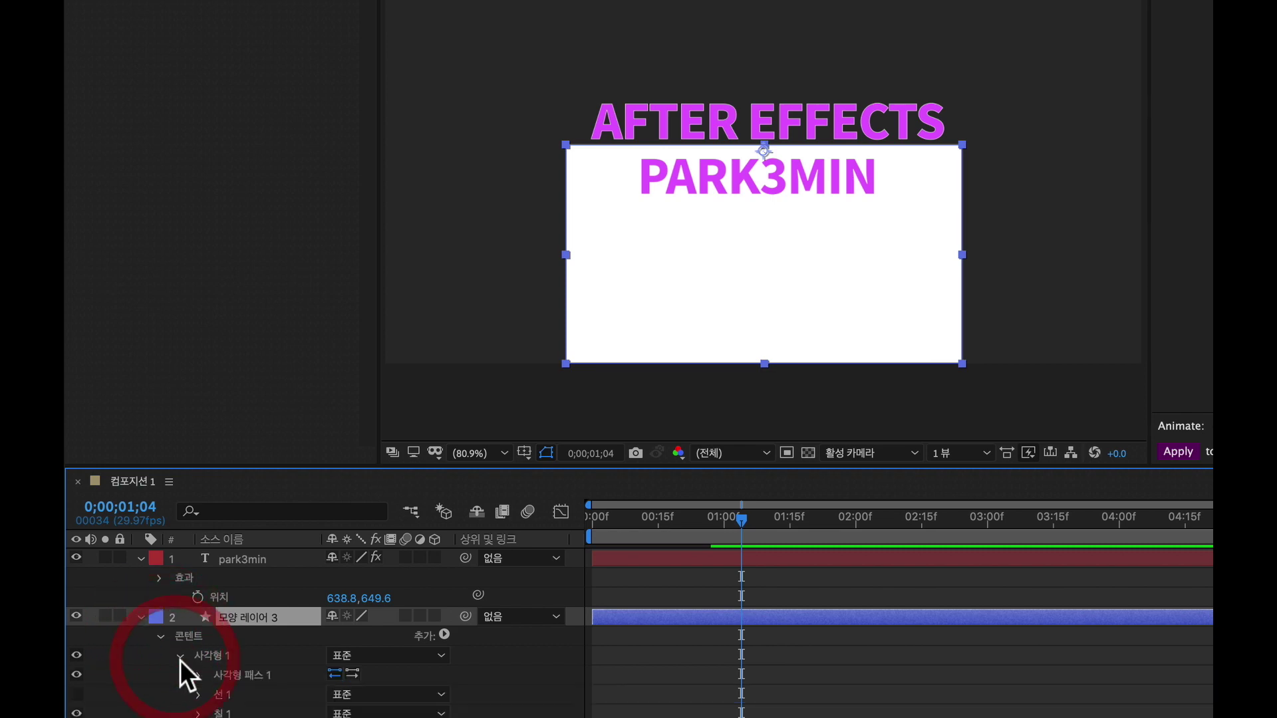
left_click(193, 713)
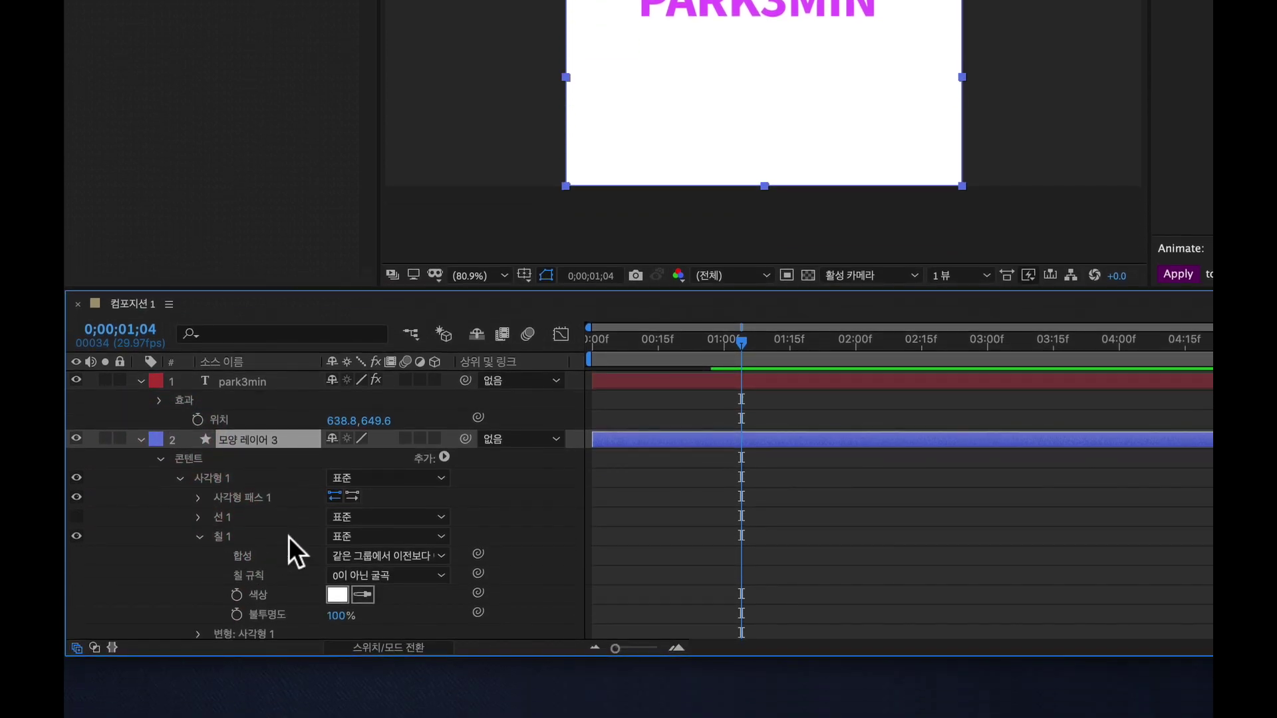
scroll(288, 537, "down", 3)
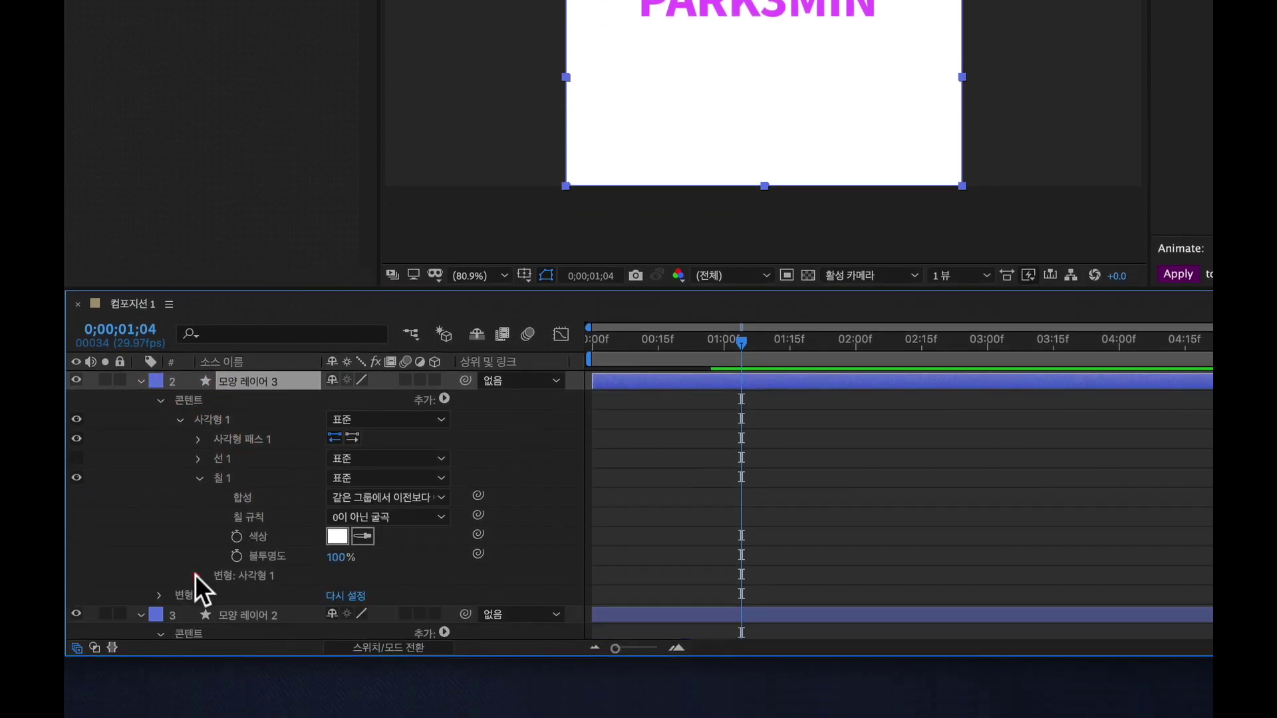
left_click(198, 575)
scroll(266, 552, "down", 4)
left_click_drag(376, 536, 71, 534)
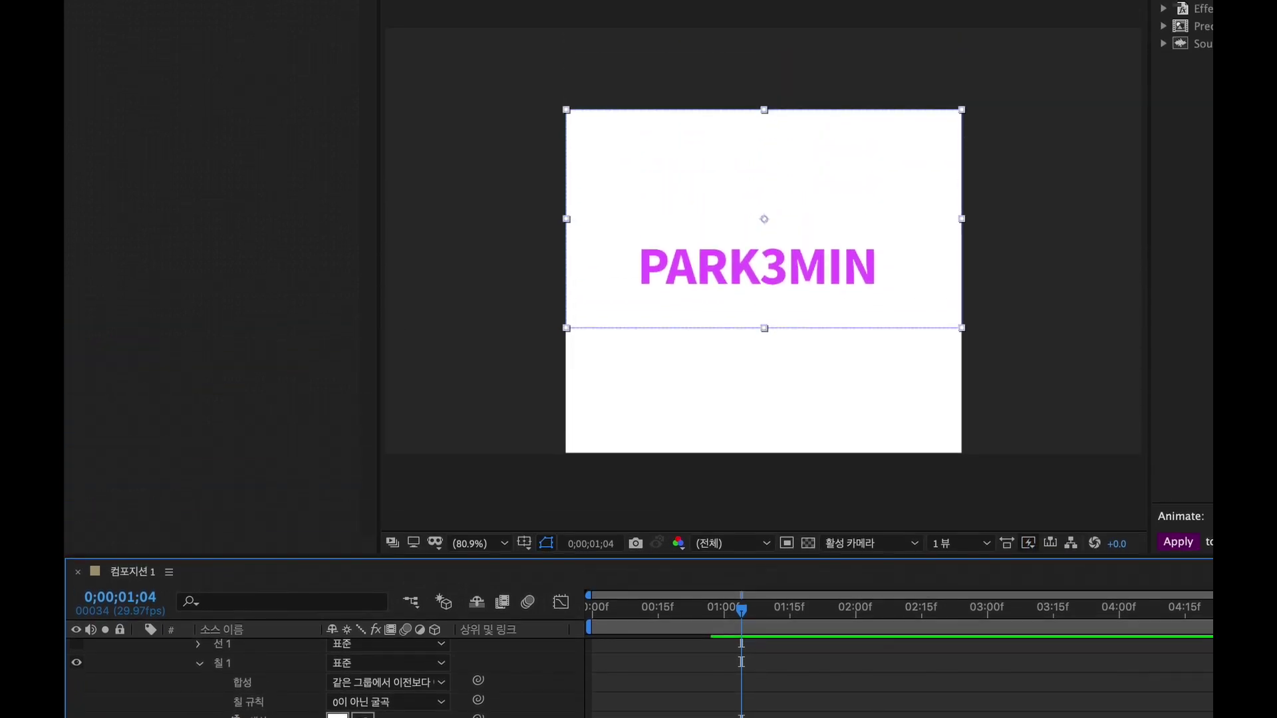
Nudge the duplicate rectangle's vertical position so it sits above PARK3MIN.
key("shift+Up")
key("shift+Up")
key("shift+Up")
key("shift+Up")
key("shift+Up")
key("shift+Up")
key("shift+Up")
key("shift+Up")
key("shift+Up")
key("shift+Up")
key("shift+Up")
key("shift+Up")
key("shift+Down")
key("shift+Down")
key("shift+Down")
key("shift+Down")
key("shift+Down")
key("Down")
key("Down")
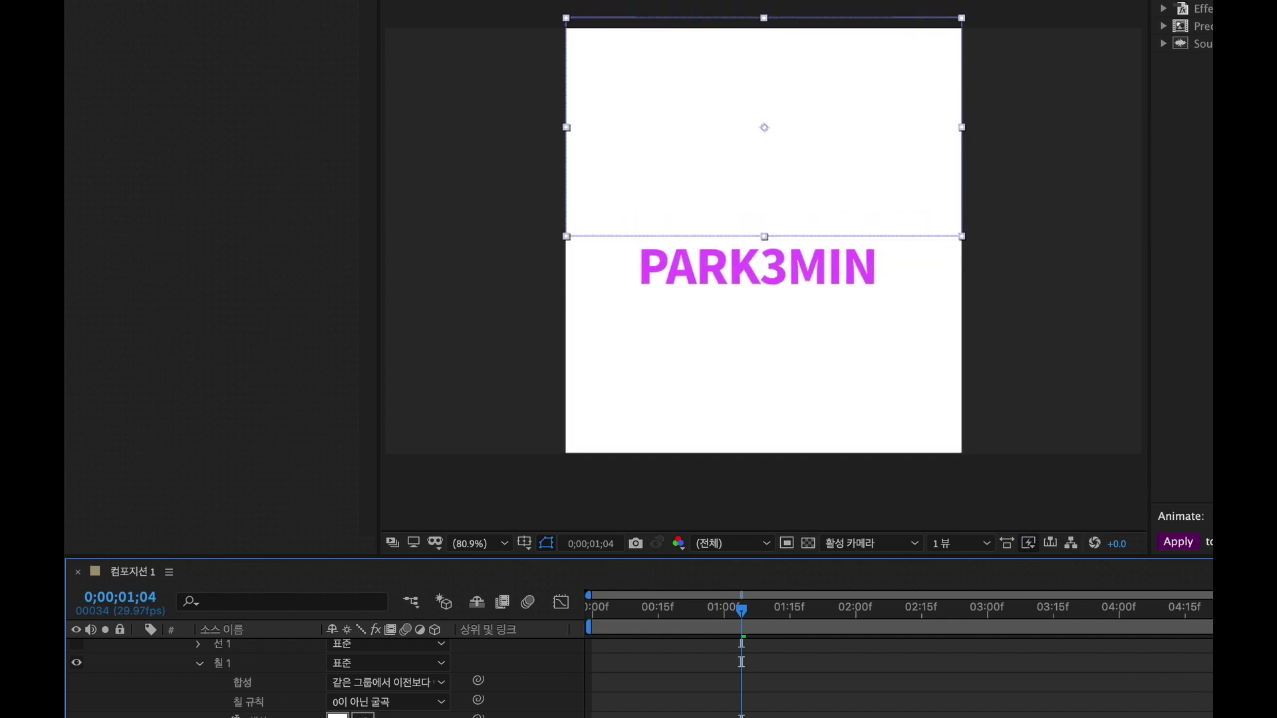
Switch PARK3MIN's matte source to 모양 레이어 3 and hide that rectangle.
scroll(365, 679, "up", 5)
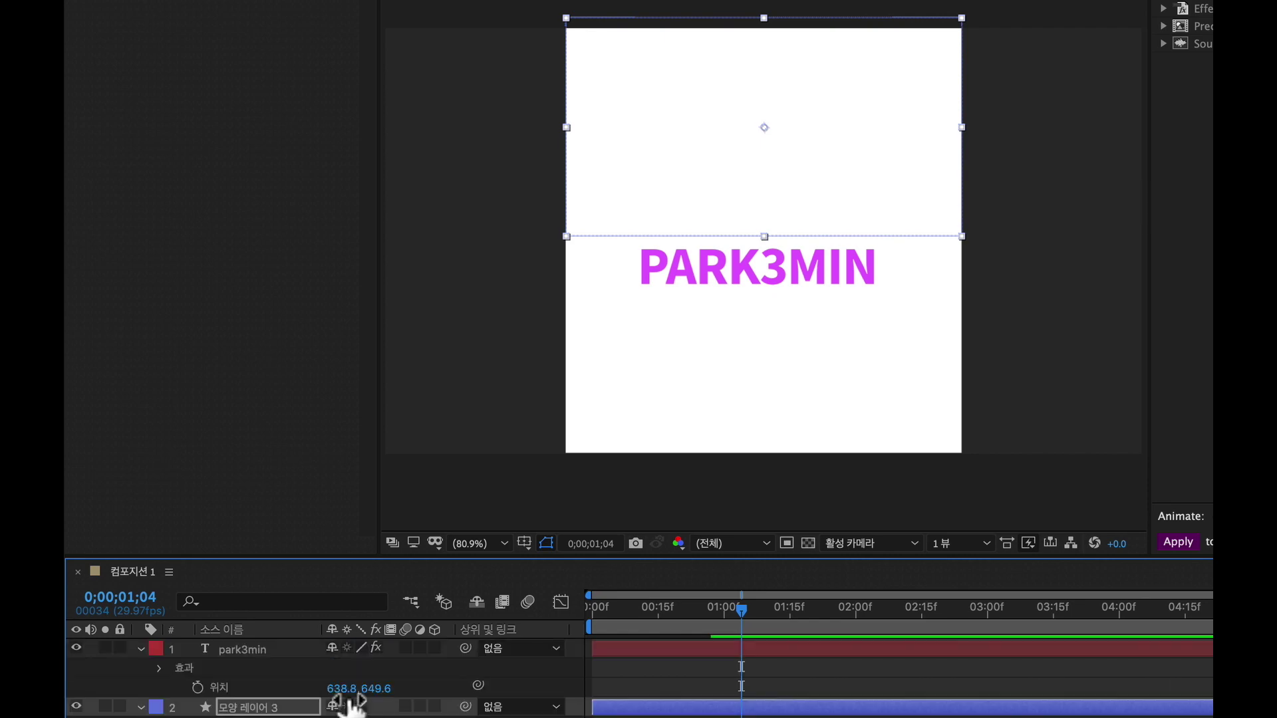
left_click(272, 650)
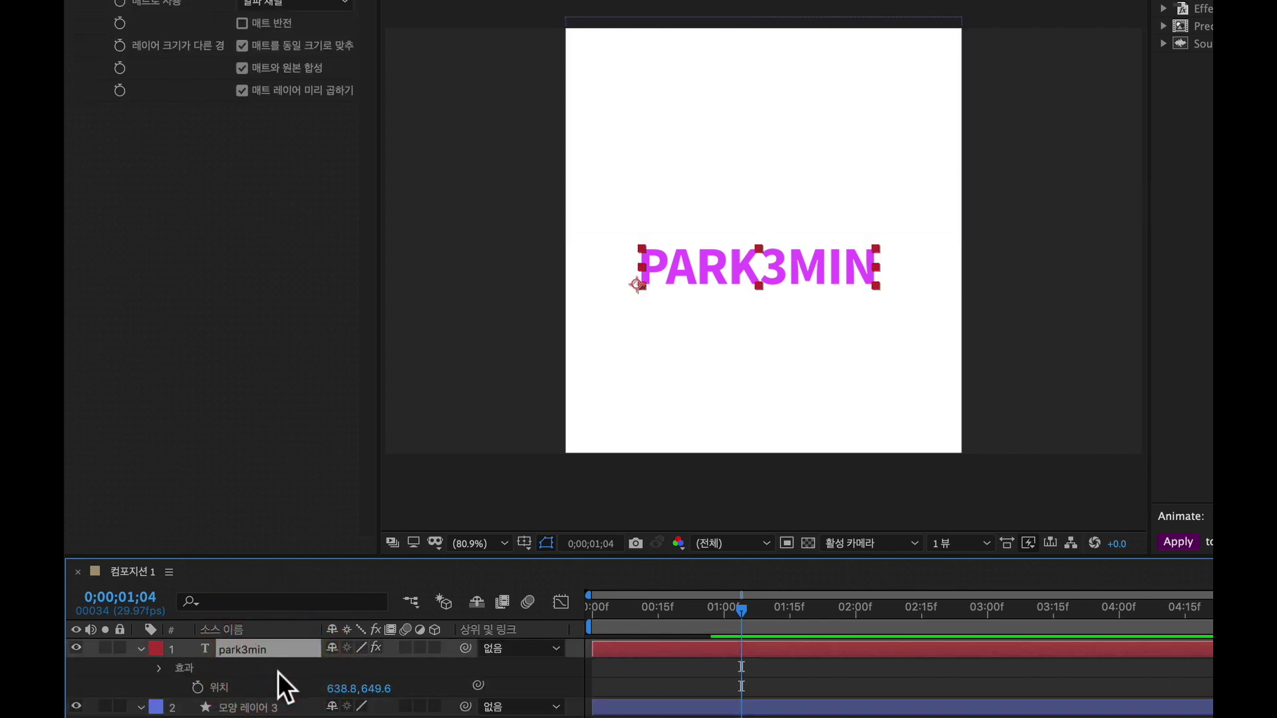
left_click(316, 77)
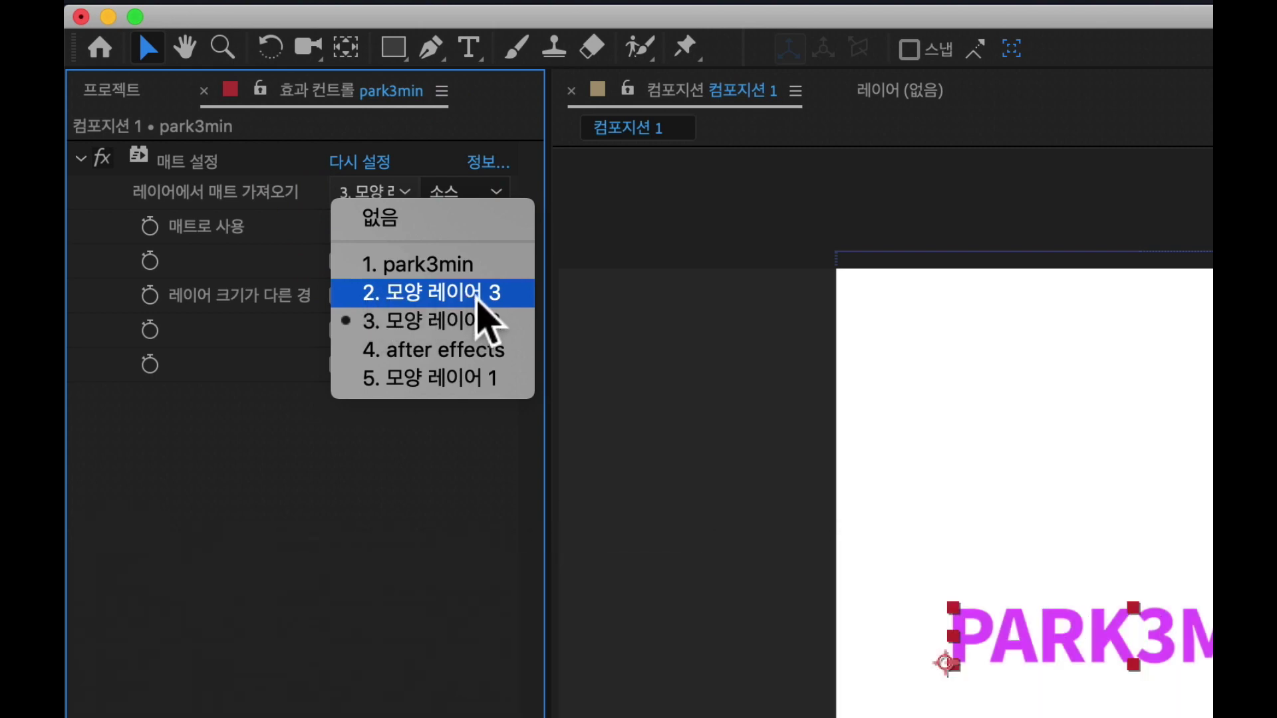
left_click(477, 296)
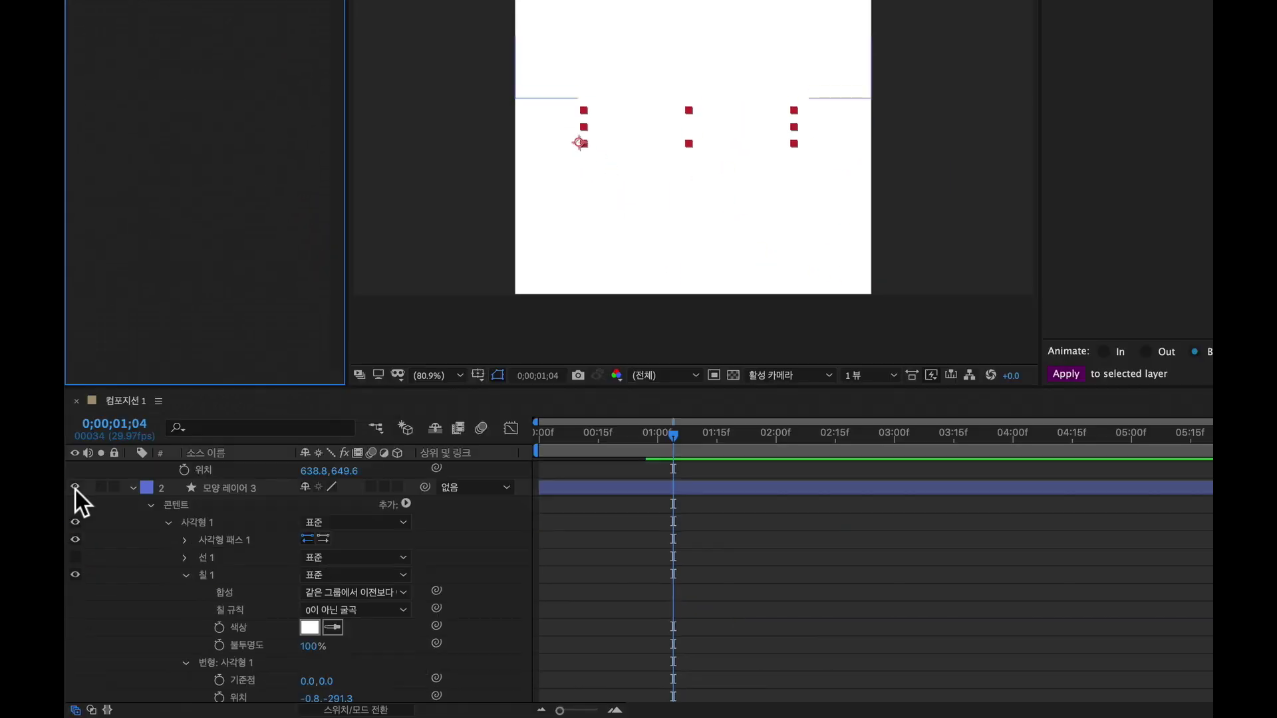
left_click(75, 490)
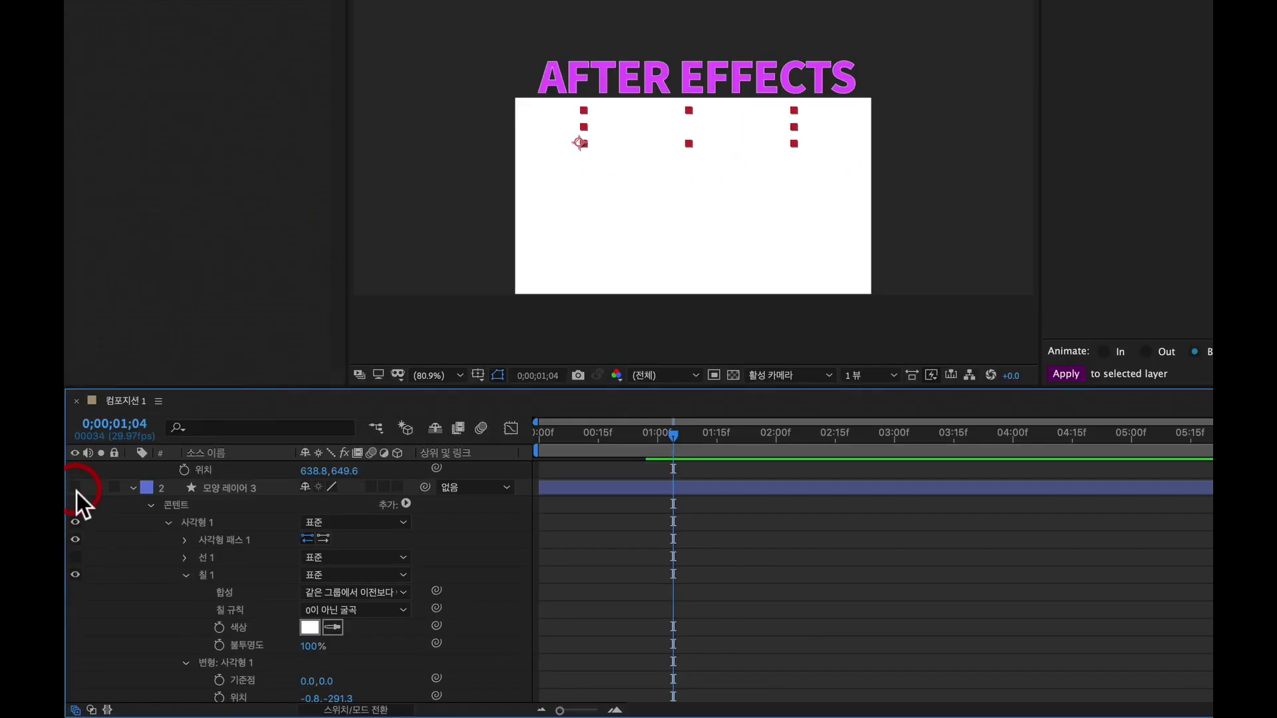
Hide the 모양 레이어 2 rectangle as well and scrub back to preview the title.
scroll(107, 543, "down", 2)
scroll(103, 574, "down", 6)
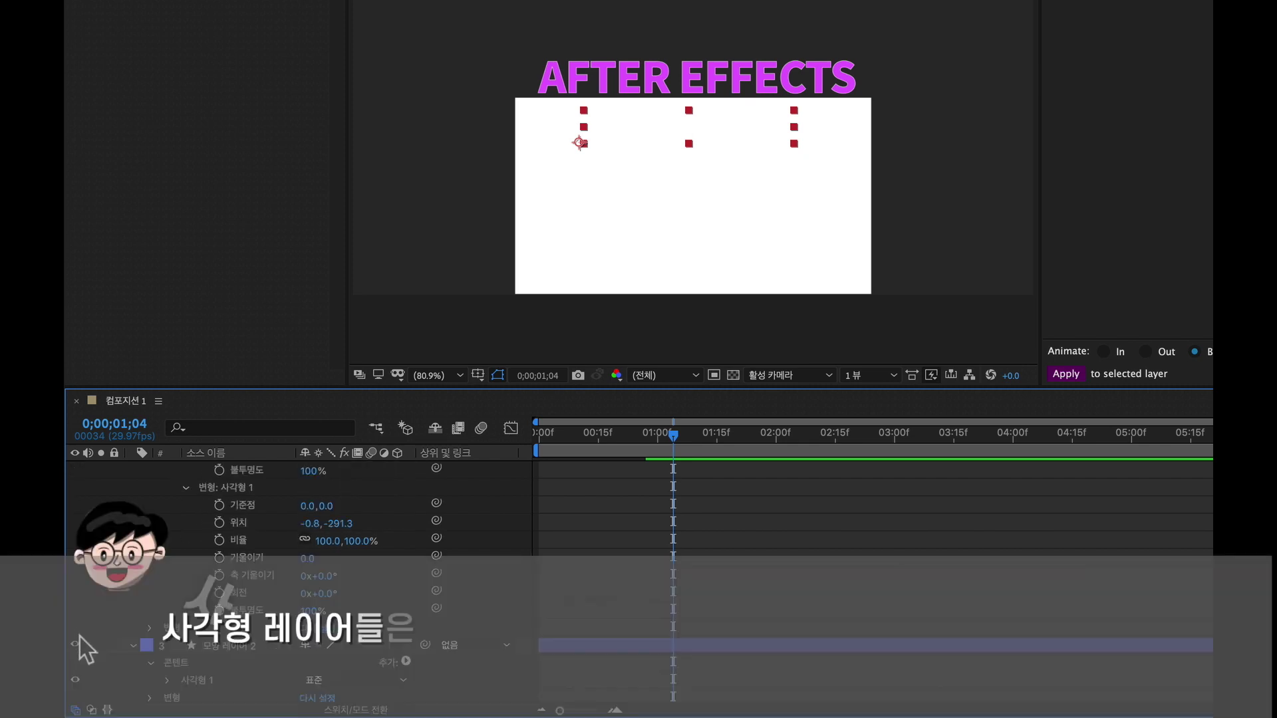
left_click(75, 645)
mouse_move(671, 431)
left_mouse_down()
mouse_move(615, 434)
mouse_move(667, 433)
left_mouse_up()
scroll(660, 457, "up", 5)
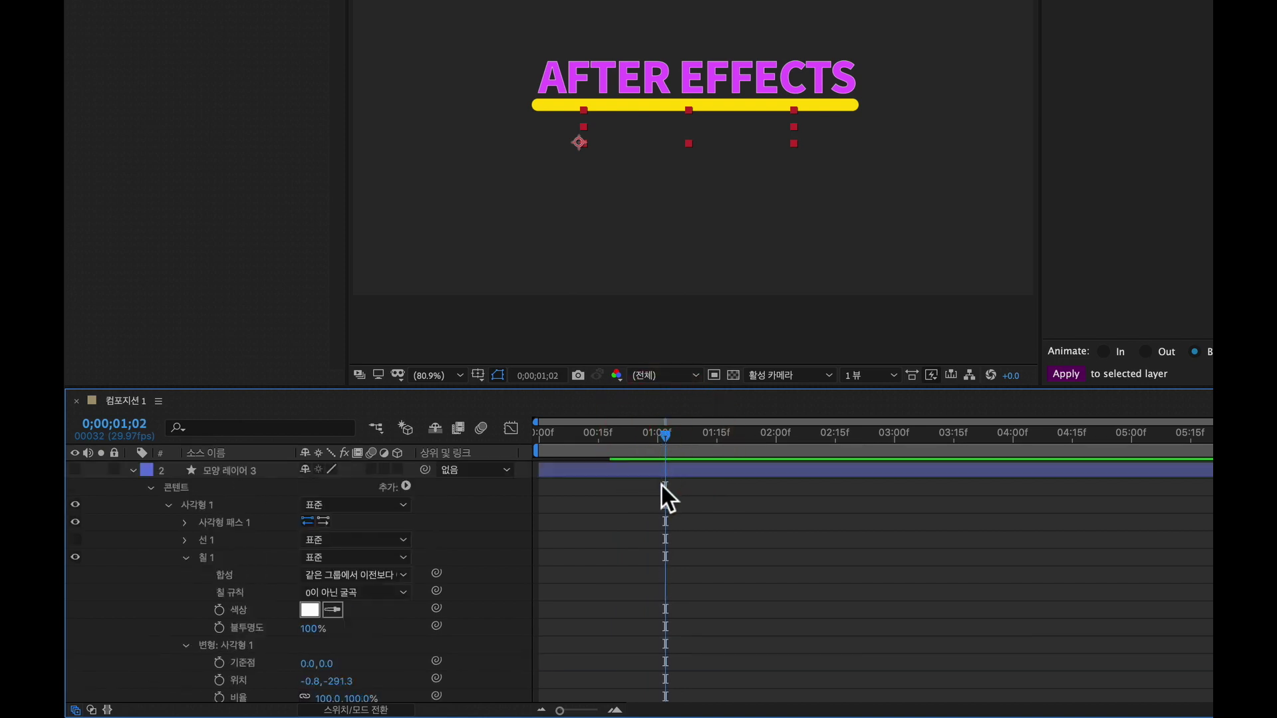
scroll(330, 521, "up", 2)
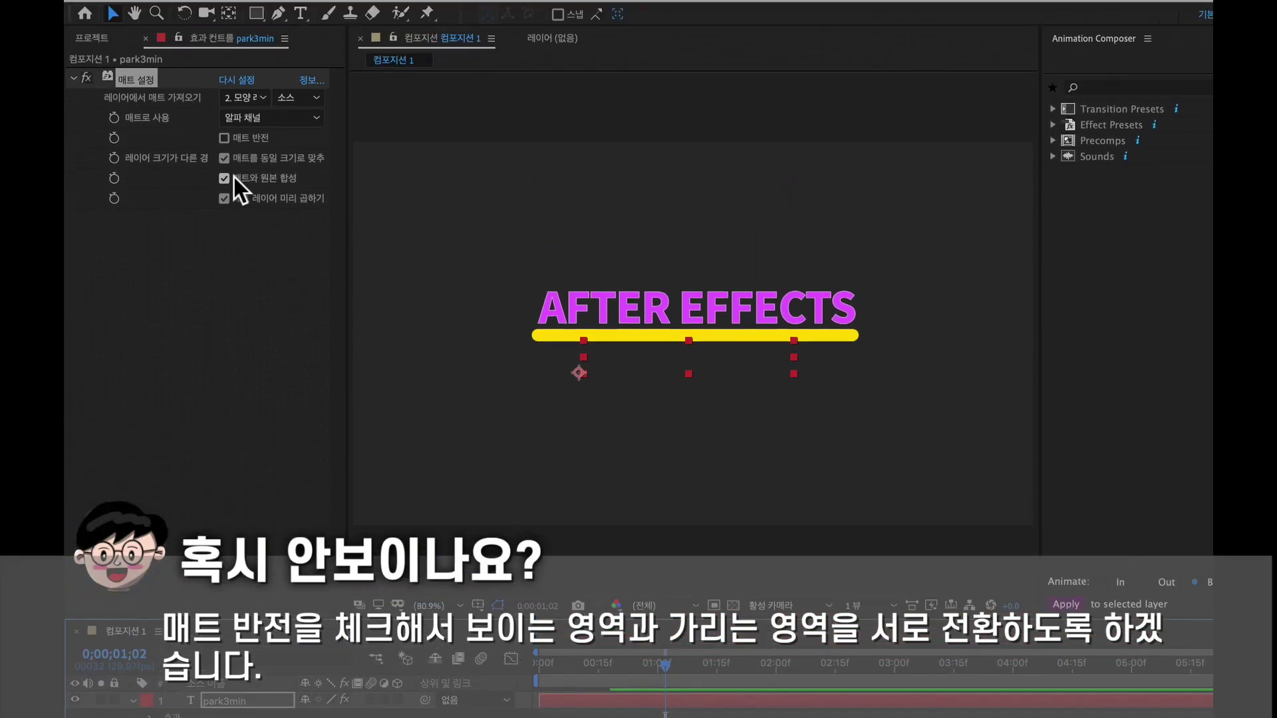
Check 매트 반전 (Invert Matte), go to frame 29, and raise PARK3MIN to 638.8,557.6.
left_click(224, 138)
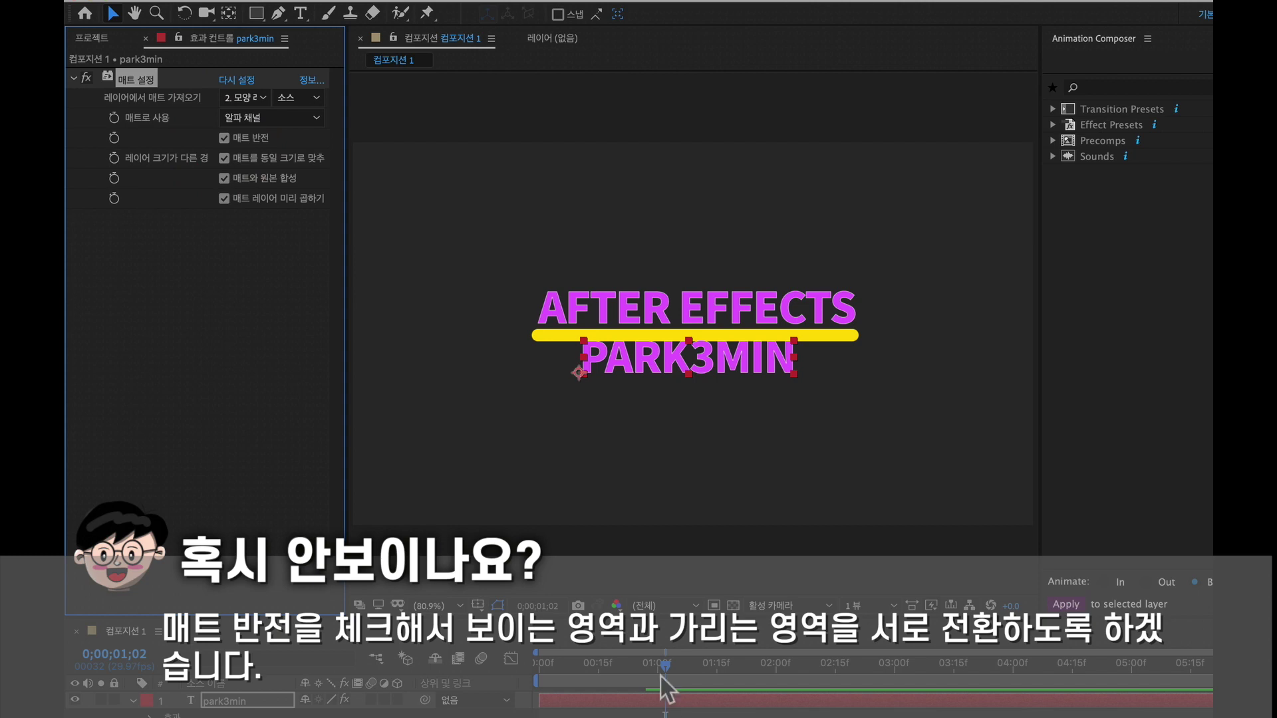
left_click(654, 663)
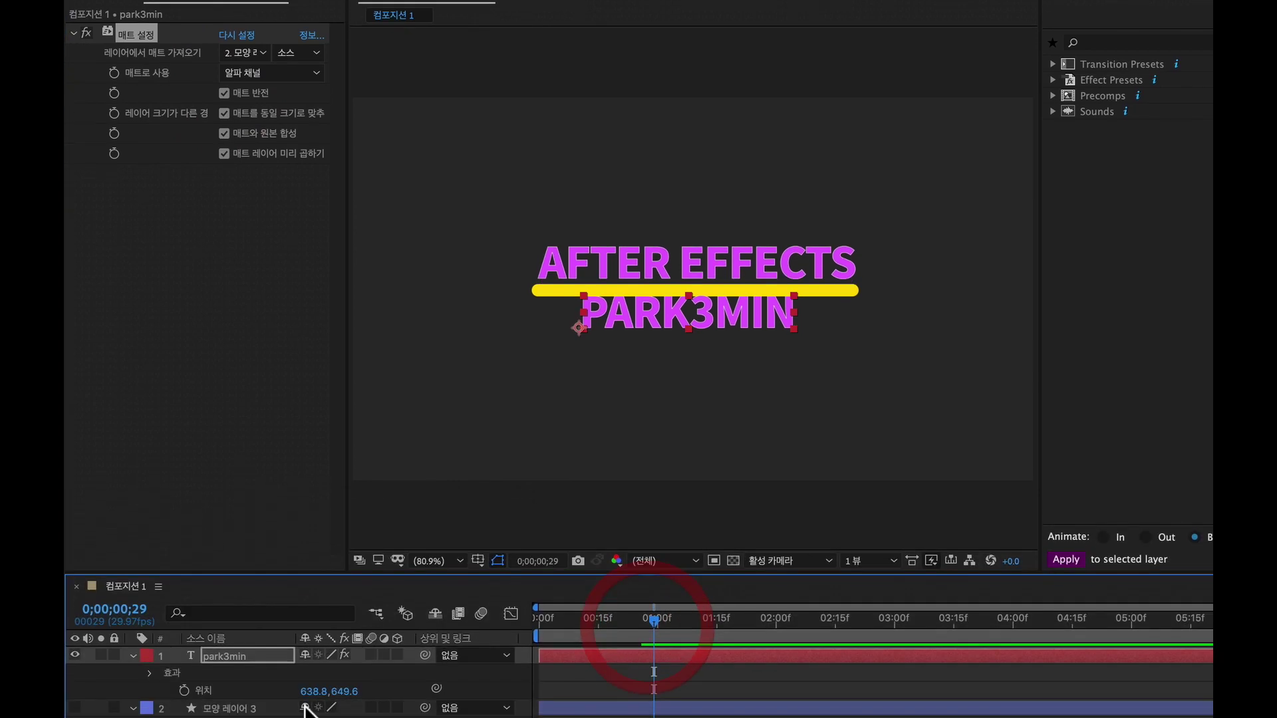
mouse_move(340, 691)
left_mouse_down()
mouse_move(213, 617)
mouse_move(261, 612)
left_mouse_up()
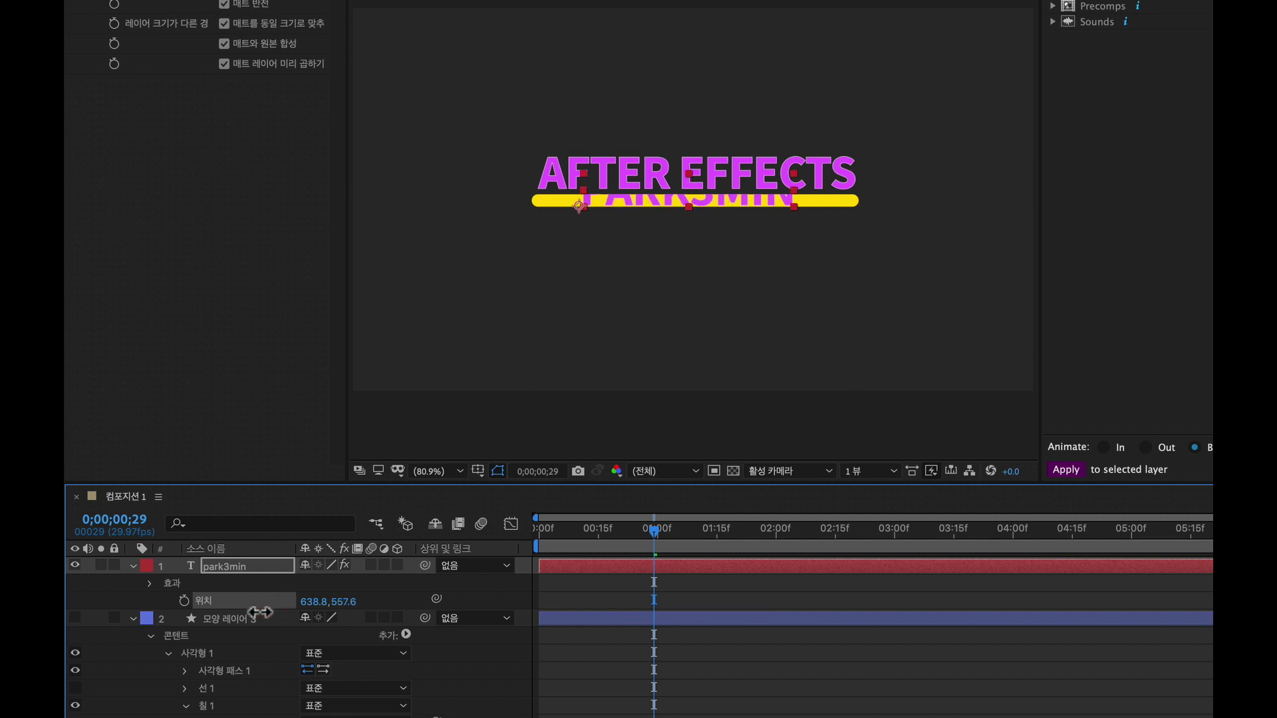
Raise the matte rectangle to -0.8,-257.3, set PARK3MIN to 638.8,548.6, and go to frame 27.
left_click(226, 618)
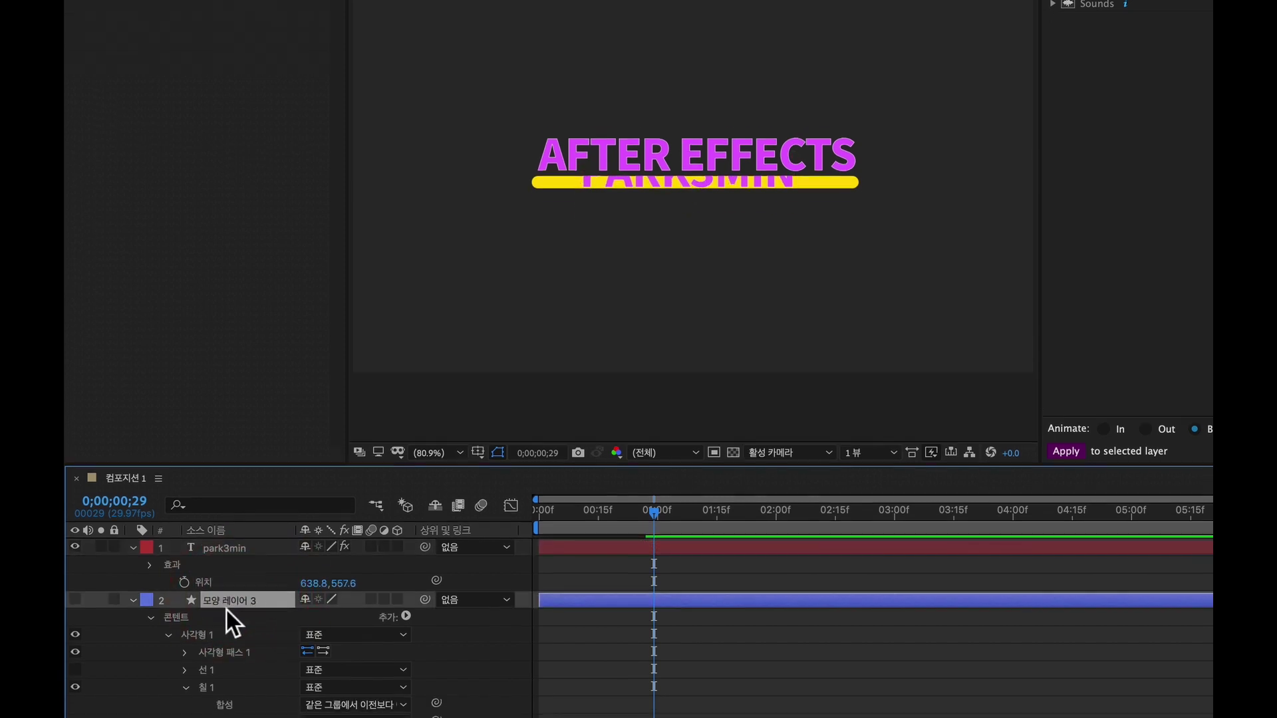
scroll(302, 589, "down", 5)
left_click_drag(341, 613, 369, 613)
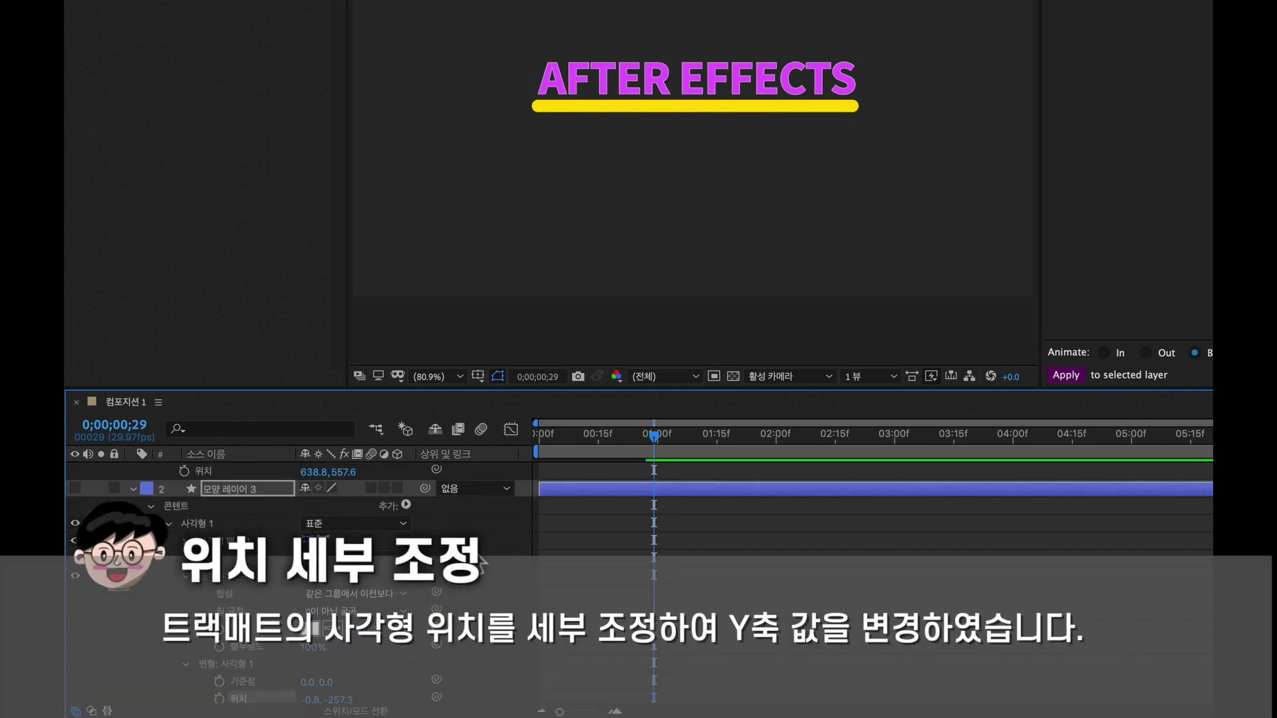
mouse_move(384, 511)
left_mouse_down()
mouse_move(414, 508)
mouse_move(333, 510)
left_mouse_up()
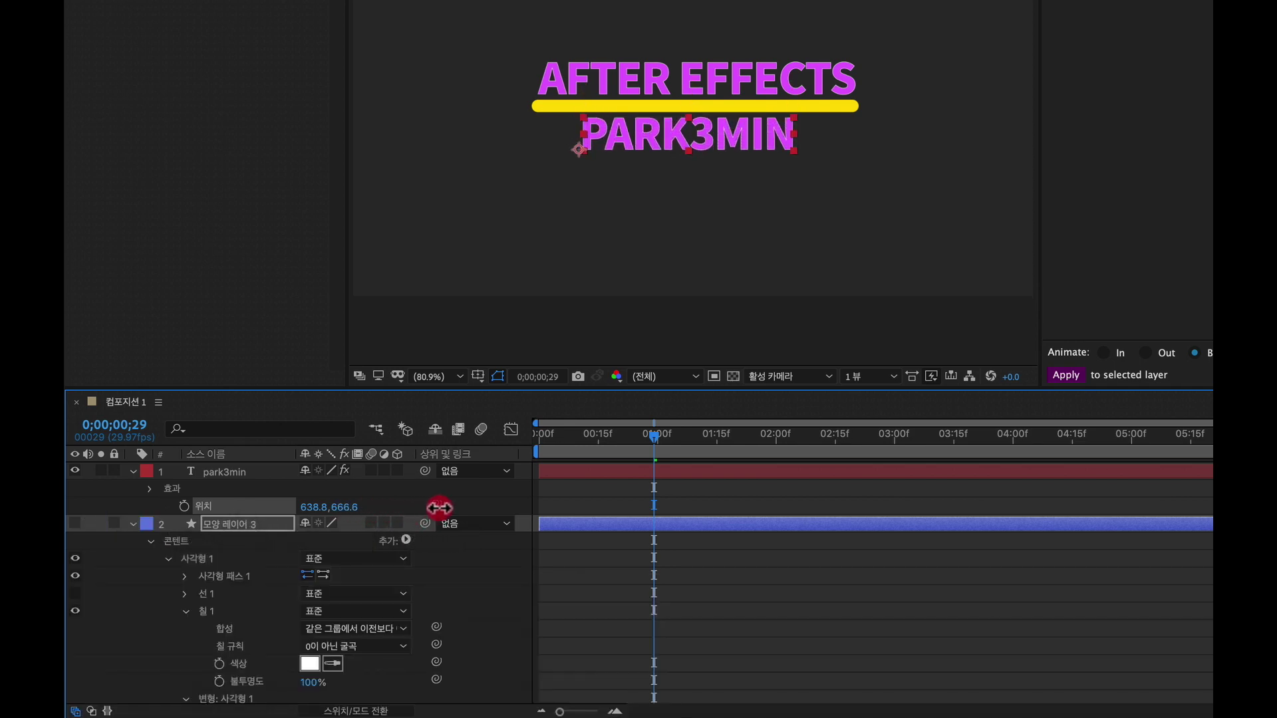
left_click_drag(629, 441, 638, 445)
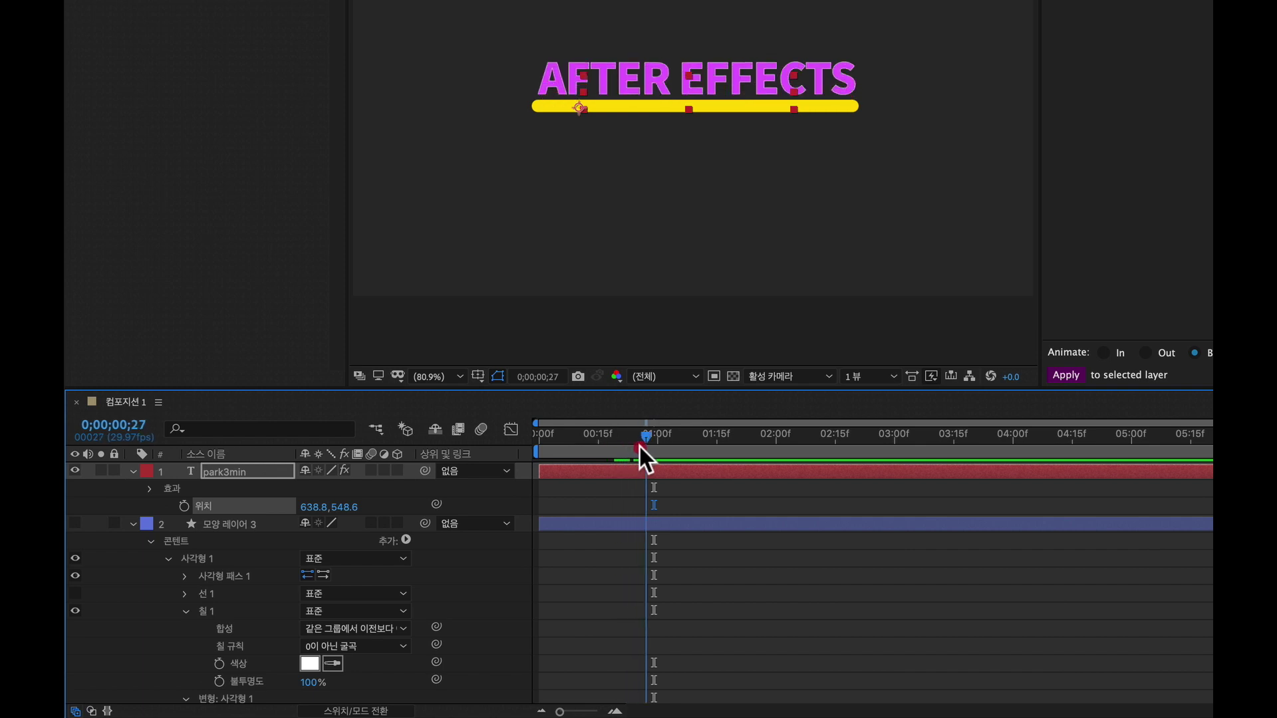
Keyframe PARK3MIN from 638.8,548.6 at frame 27 to 638.8,662.6 at 1;10, then preview.
left_click(185, 507)
left_click_drag(681, 444, 697, 444)
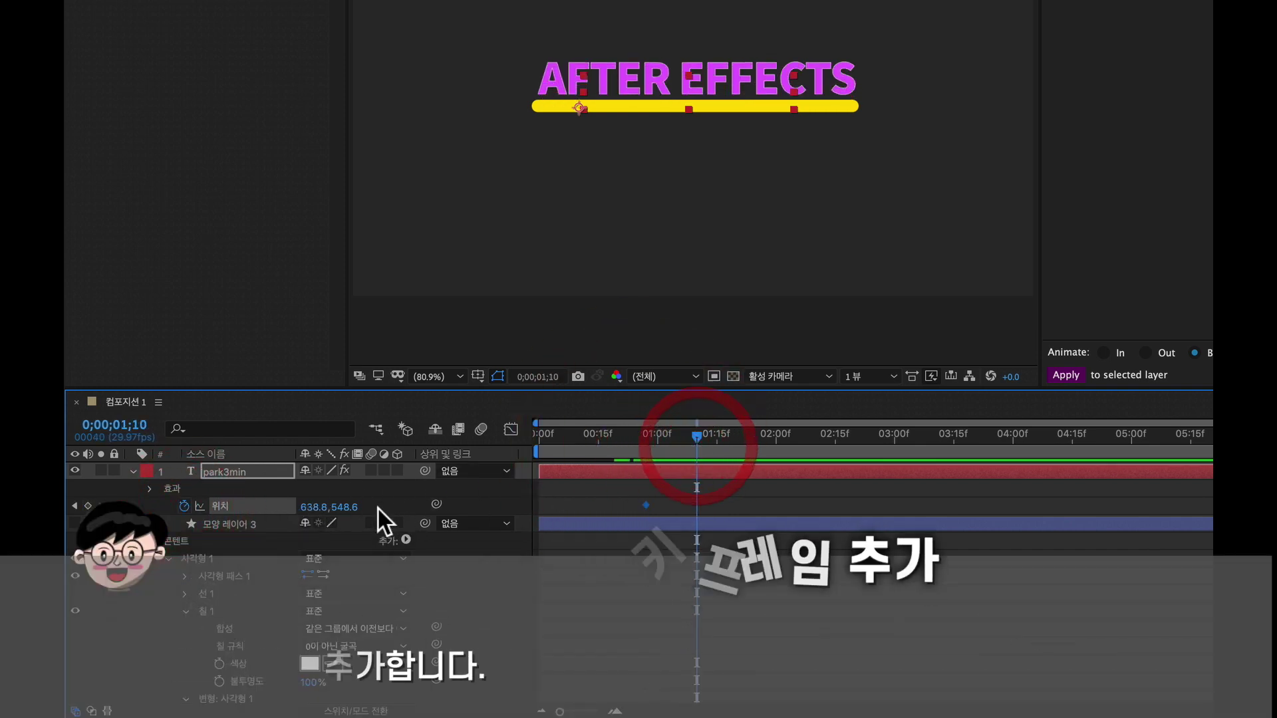
mouse_move(347, 507)
left_mouse_down()
mouse_move(473, 510)
mouse_move(447, 509)
left_mouse_up()
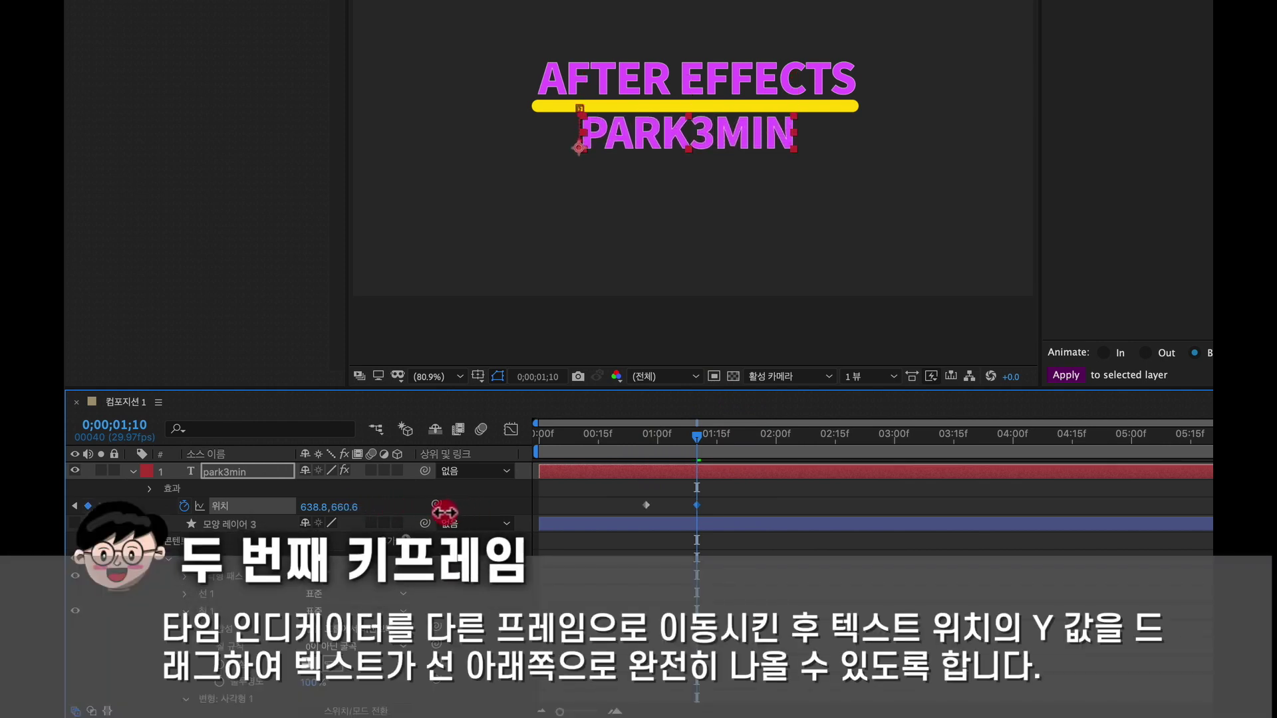
left_click_drag(715, 449, 473, 447)
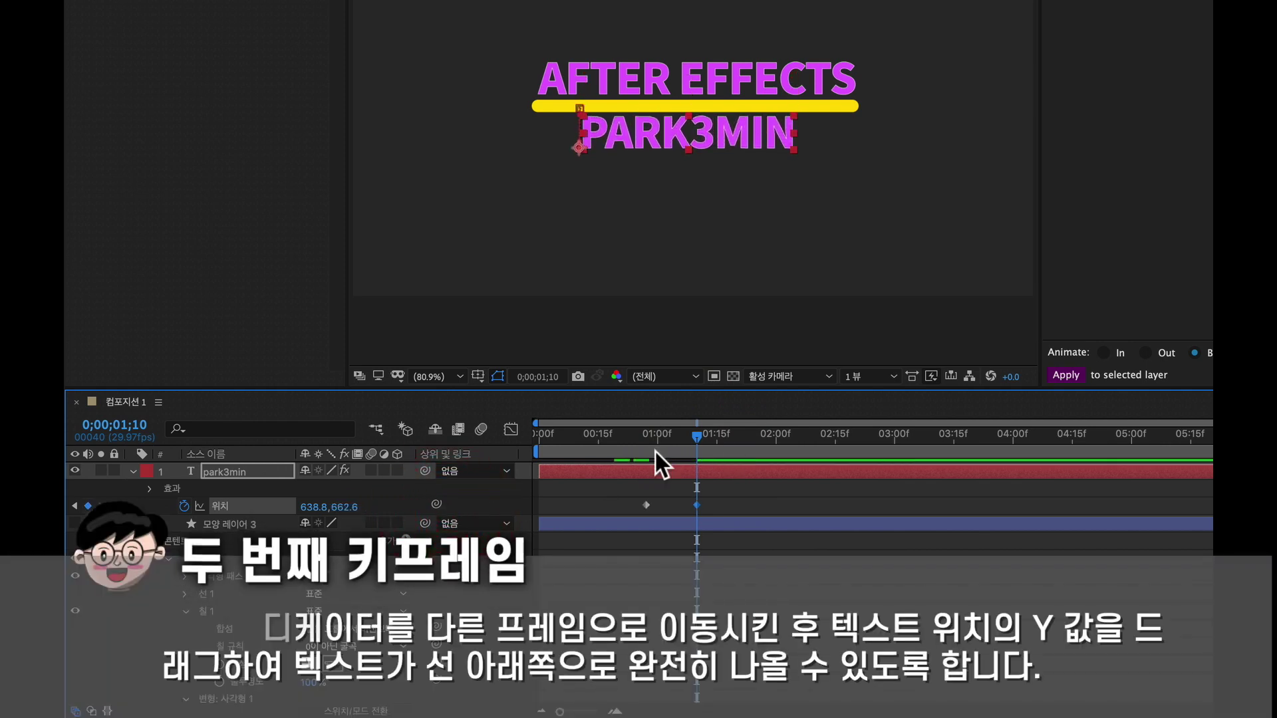
key("space")
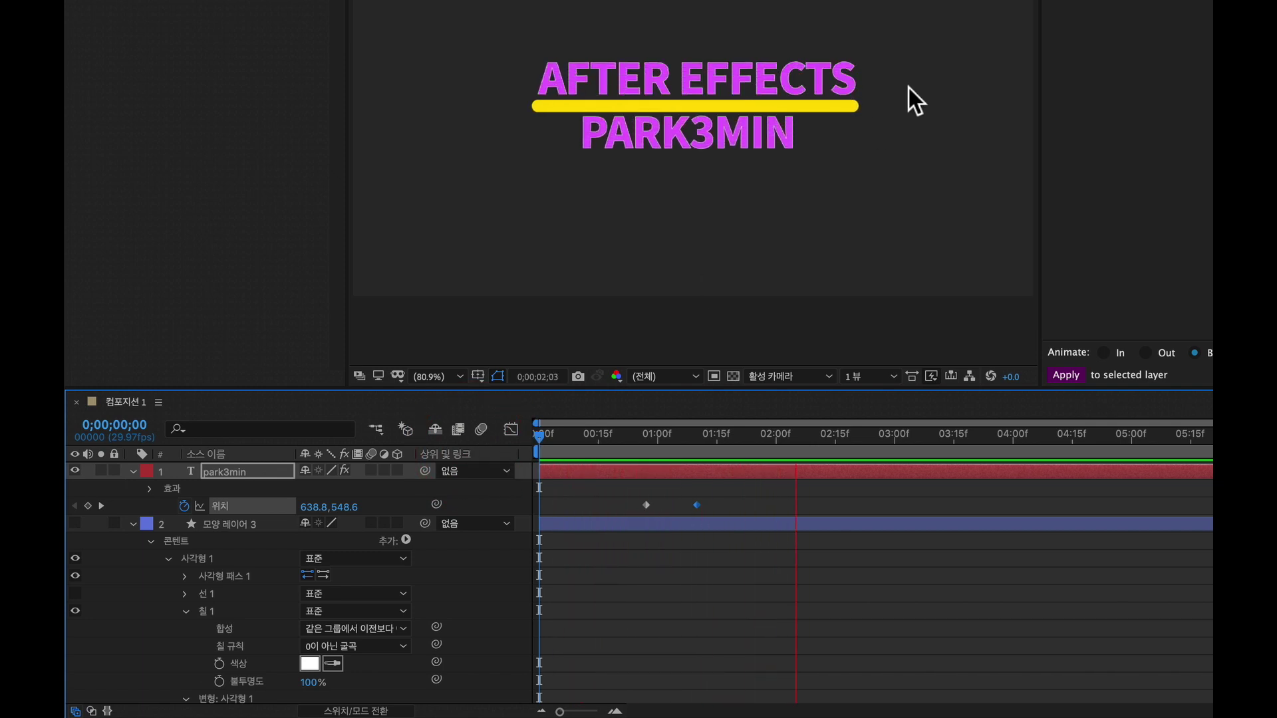
Add a hold position keyframe at 4;13 and raise PARK3MIN to 638.8,531.6 at 4;23.
key("space")
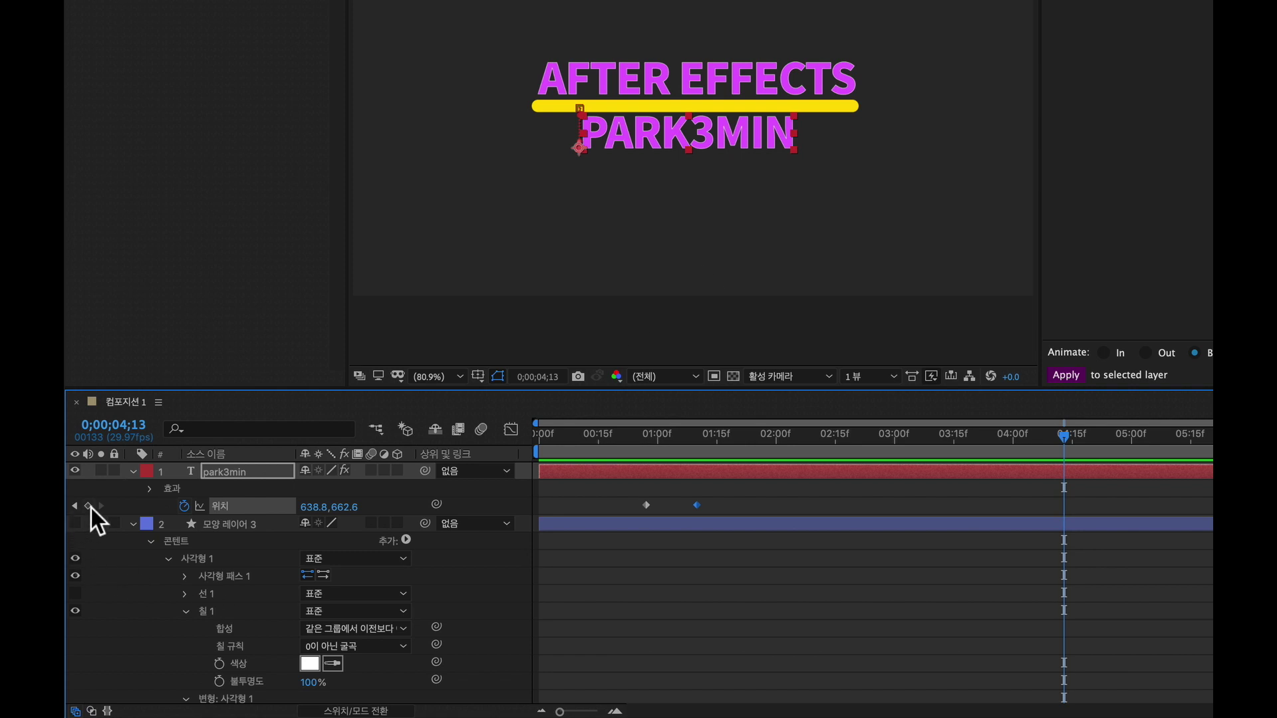
left_click(88, 507)
left_click_drag(1064, 455, 1104, 442)
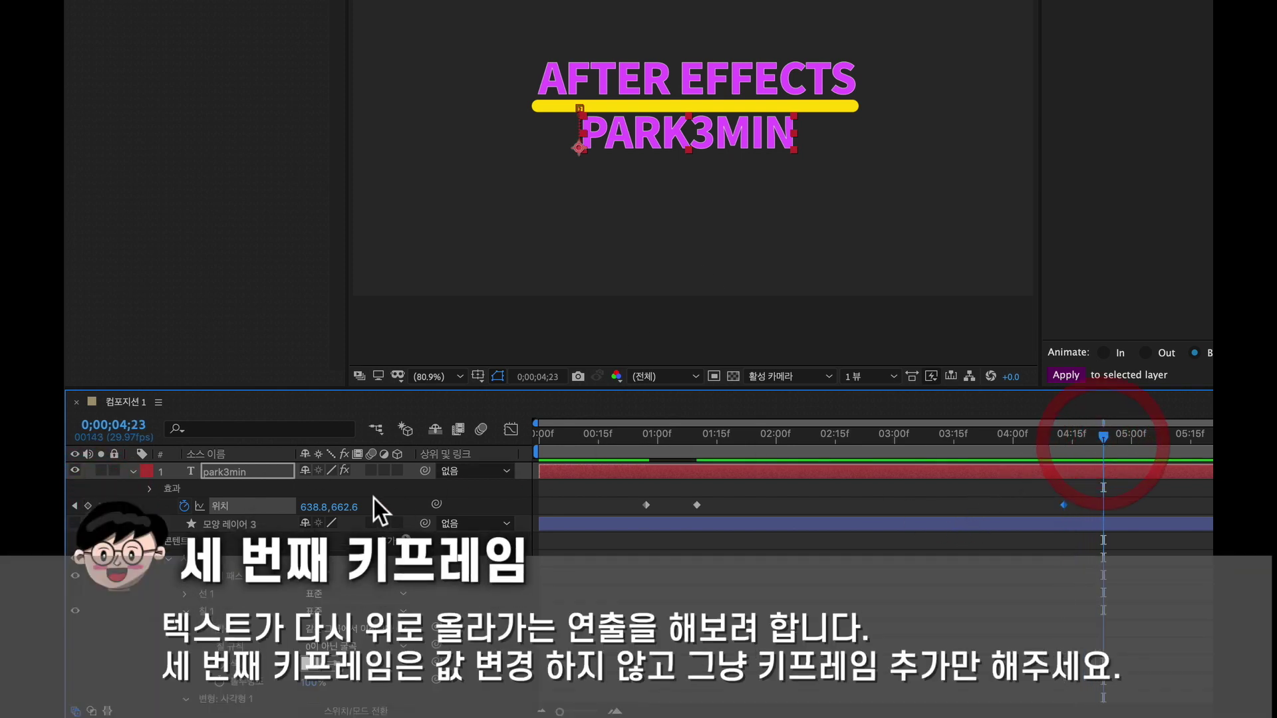
left_click_drag(347, 507, 279, 507)
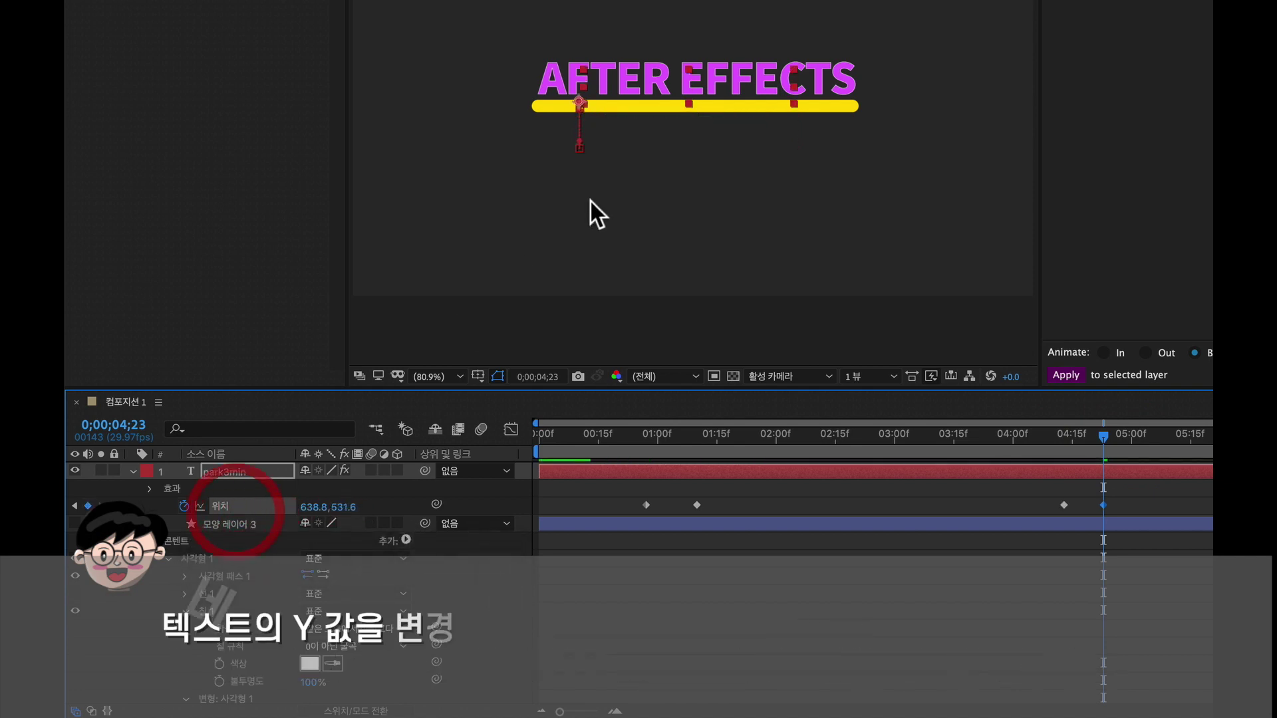
scroll(299, 532, "down", 5)
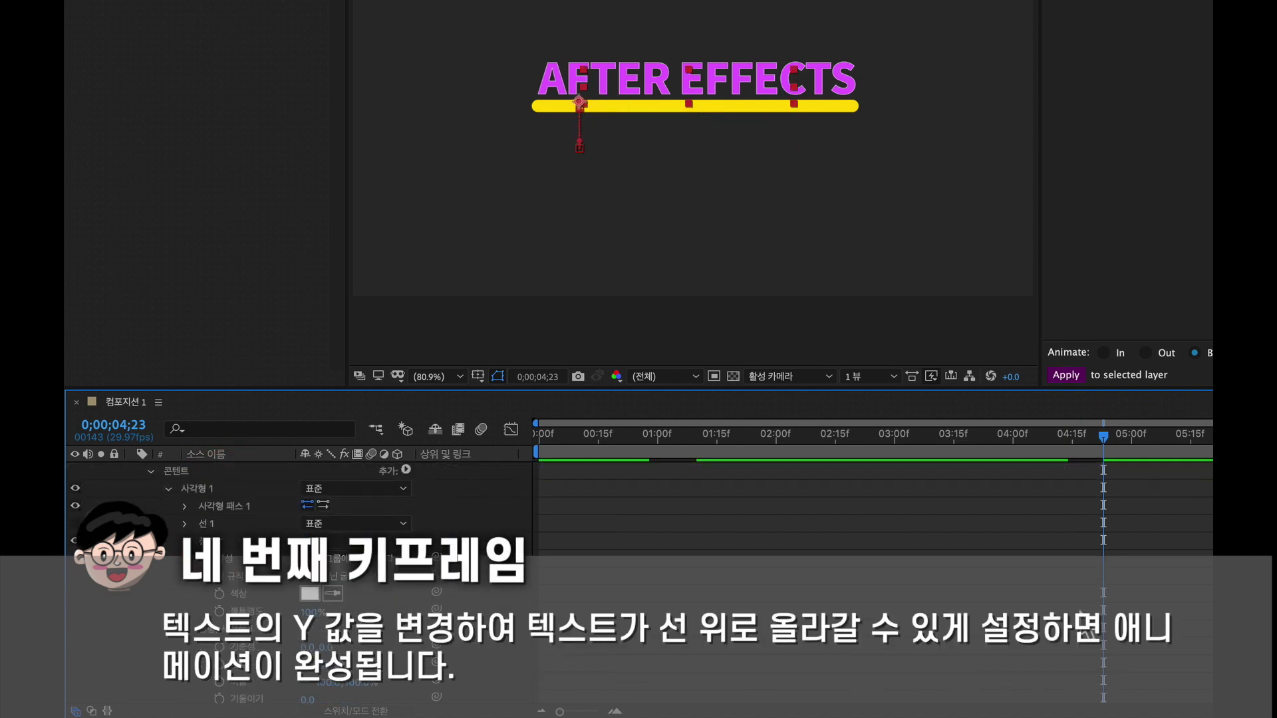
scroll(238, 599, "down", 1)
left_click(237, 656)
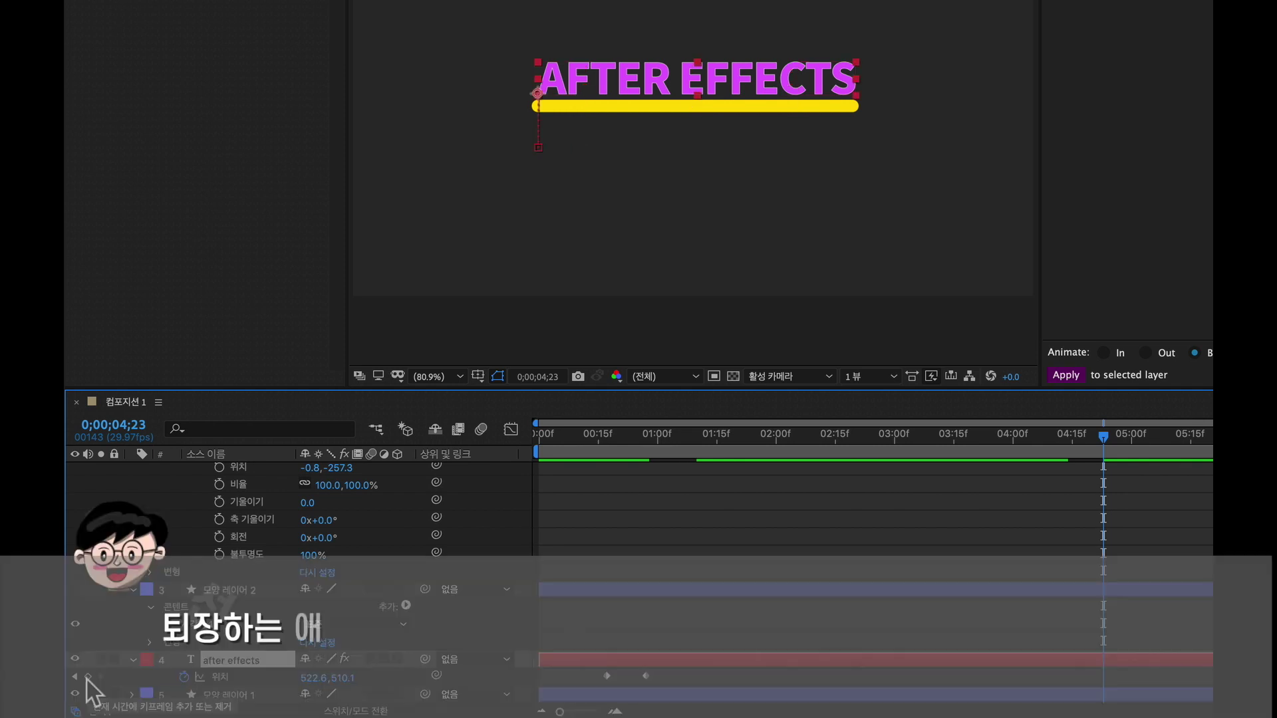
Keyframe AFTER EFFECTS from 522.6,510.1 at 4;23 down to 522.6,661.1 at 5;02.
left_click(87, 677)
left_click_drag(1134, 449, 1140, 448)
left_click_drag(346, 682, 475, 687)
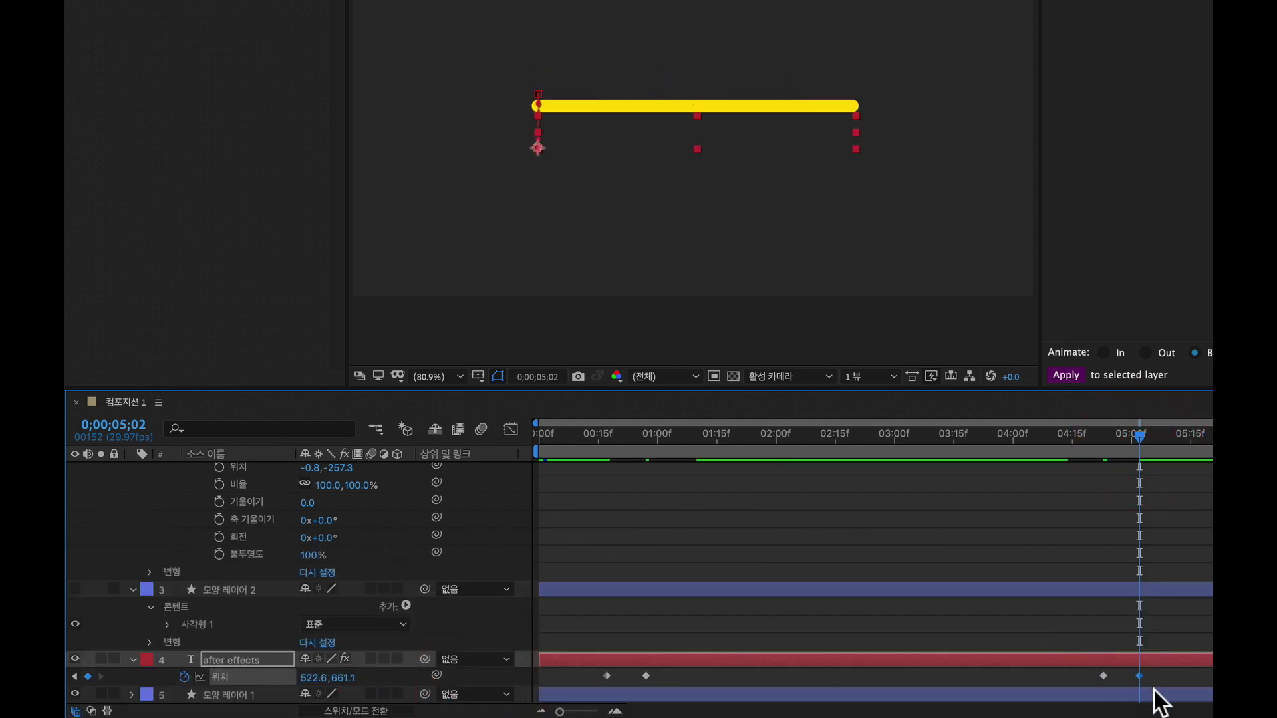
left_click(1147, 444)
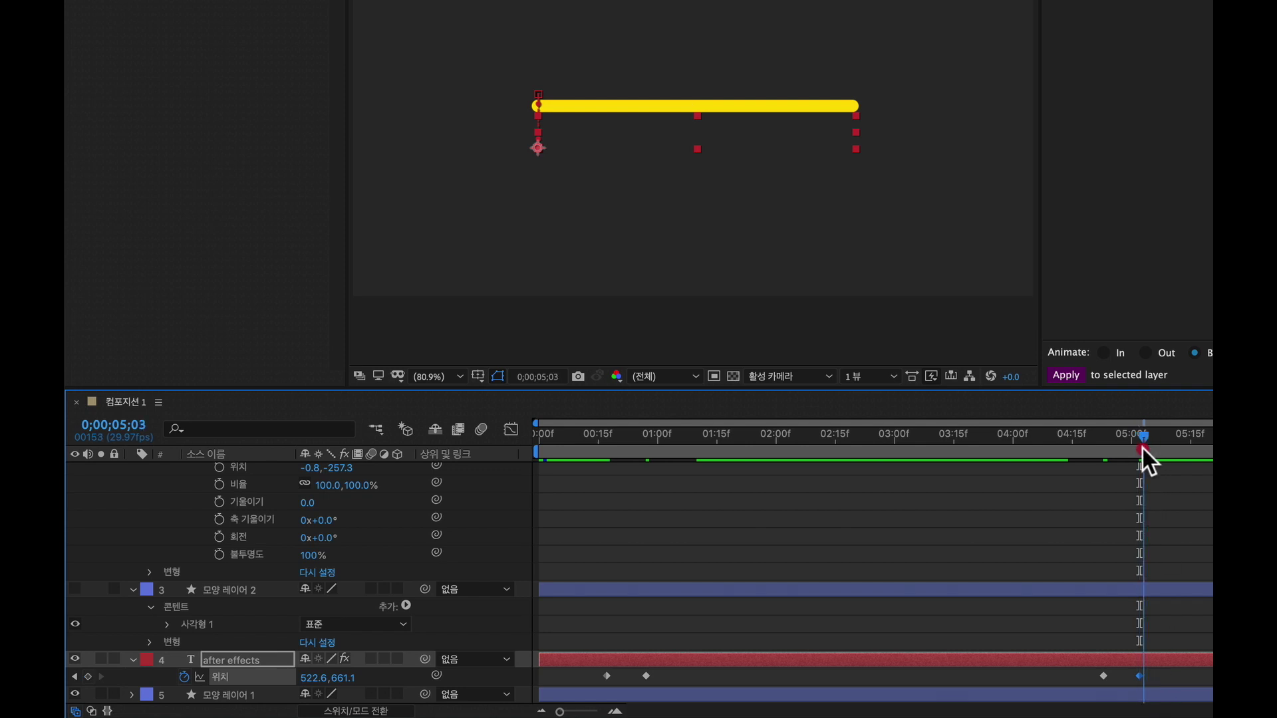
left_click(221, 696)
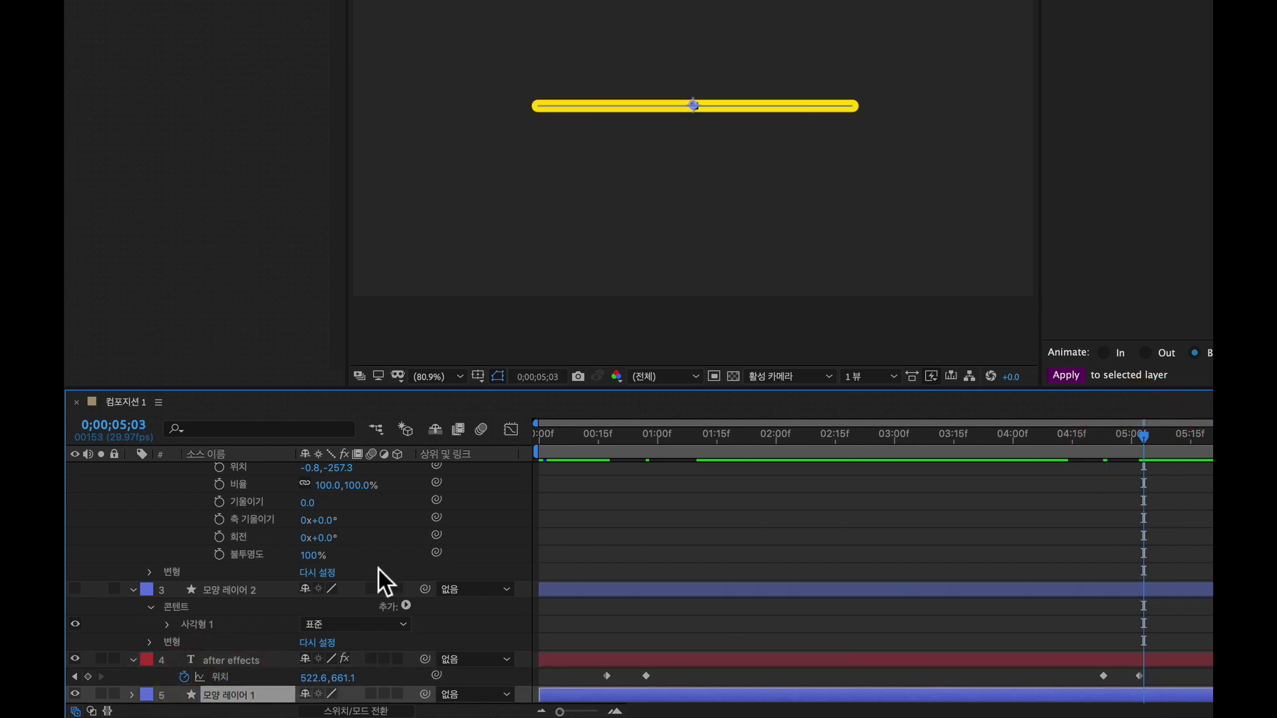
Expand Shape Layer 1's Trim Paths and keyframe its Start and End at 5;03.
scroll(368, 578, "up", 1)
scroll(278, 620, "up", 4)
scroll(278, 620, "down", 5)
left_click(133, 695)
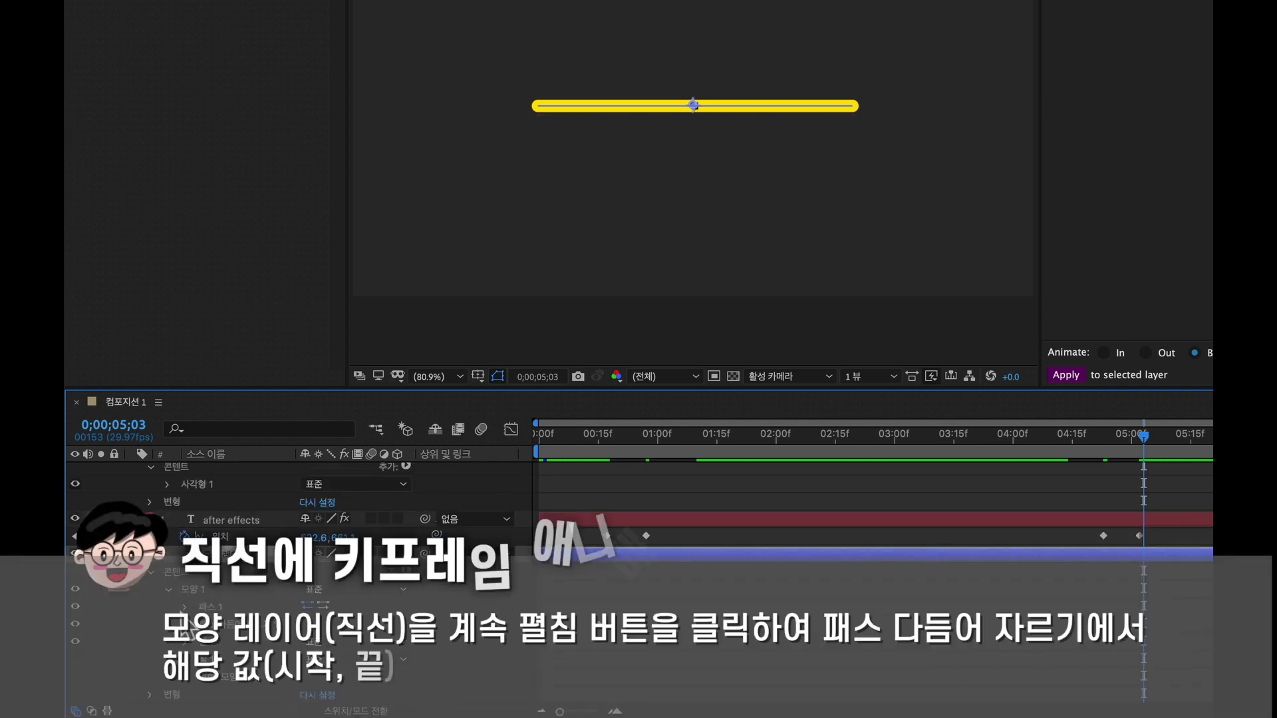
left_click(187, 640)
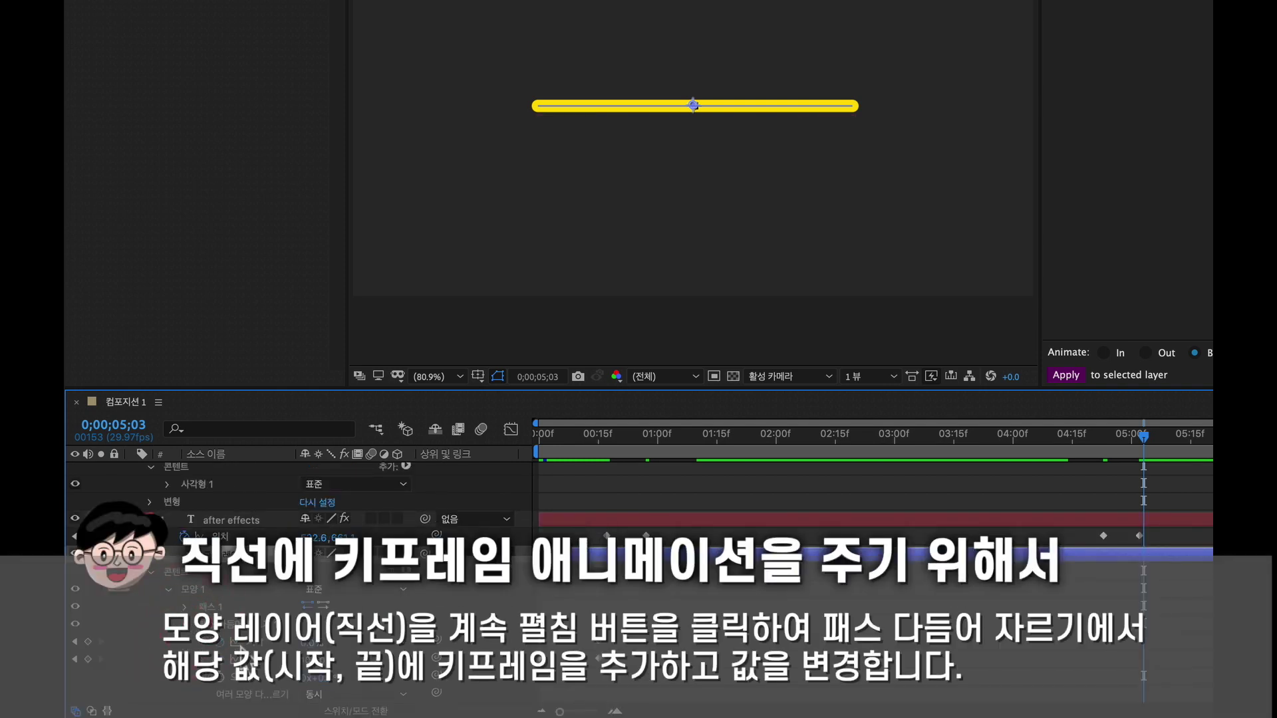
left_click(87, 642)
left_click(88, 659)
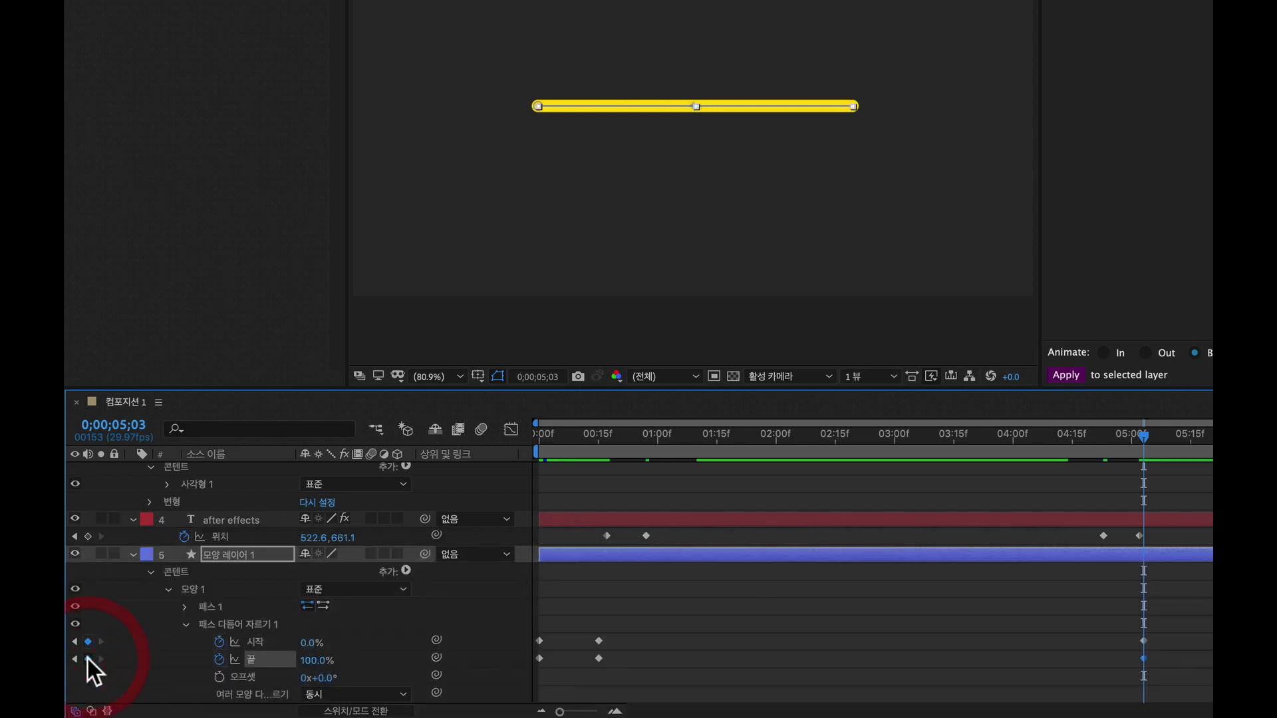
At 5;15, set the trim Start and End both to 50%.
left_click_drag(1175, 441, 1190, 439)
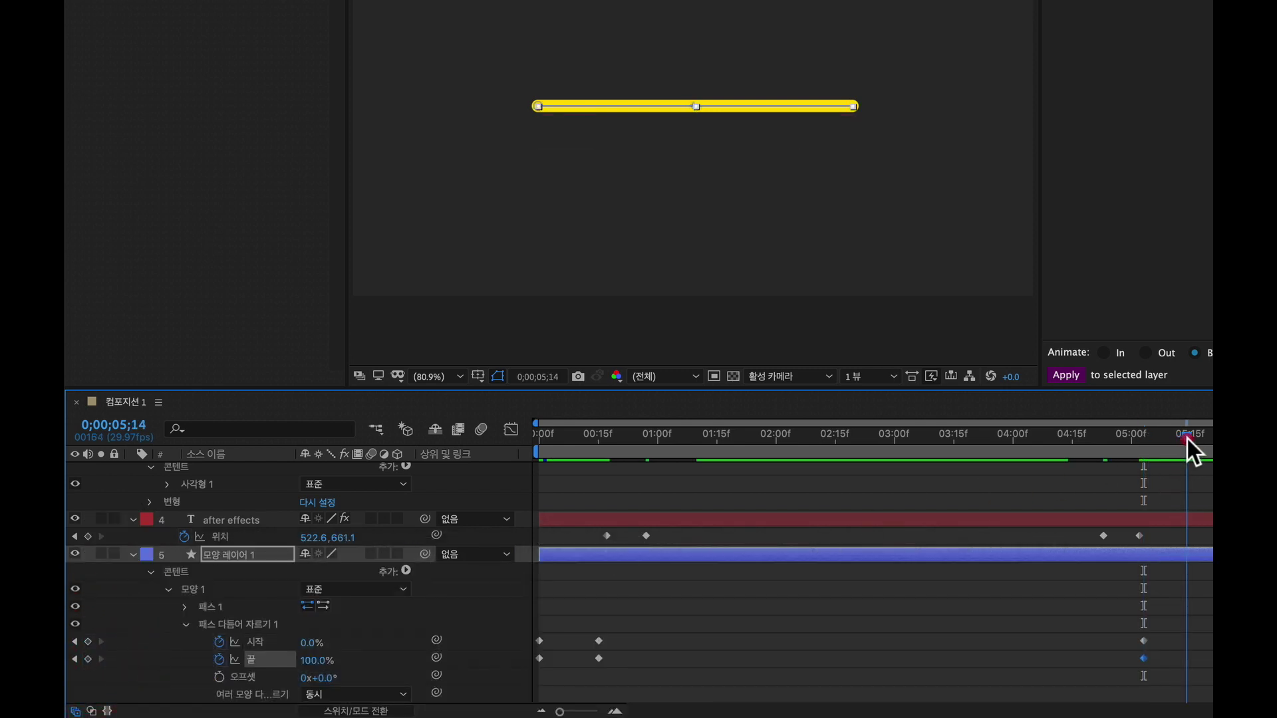
left_click(309, 647)
type("50")
key("Return")
left_click(316, 661)
type("50")
key("Return")
Preview the line trim animation from the start, stopping near 5;15.
left_click_drag(593, 442, 505, 440)
key("space")
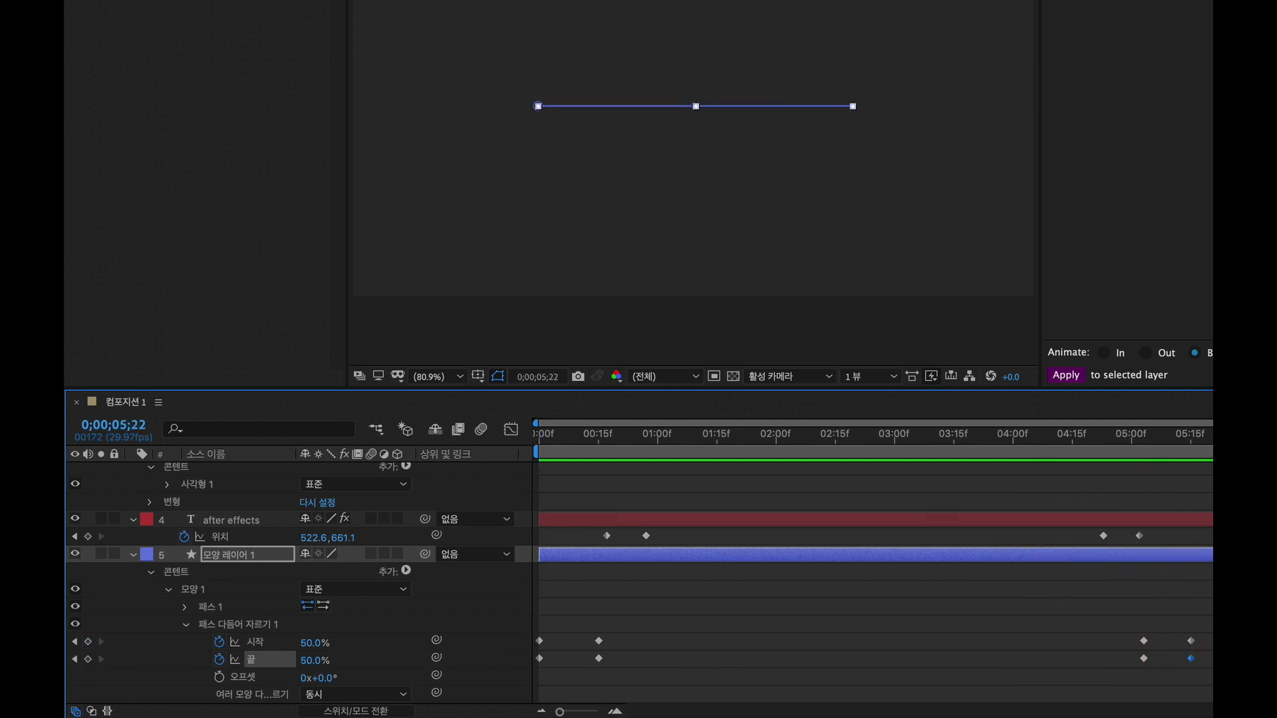
left_click(1195, 451)
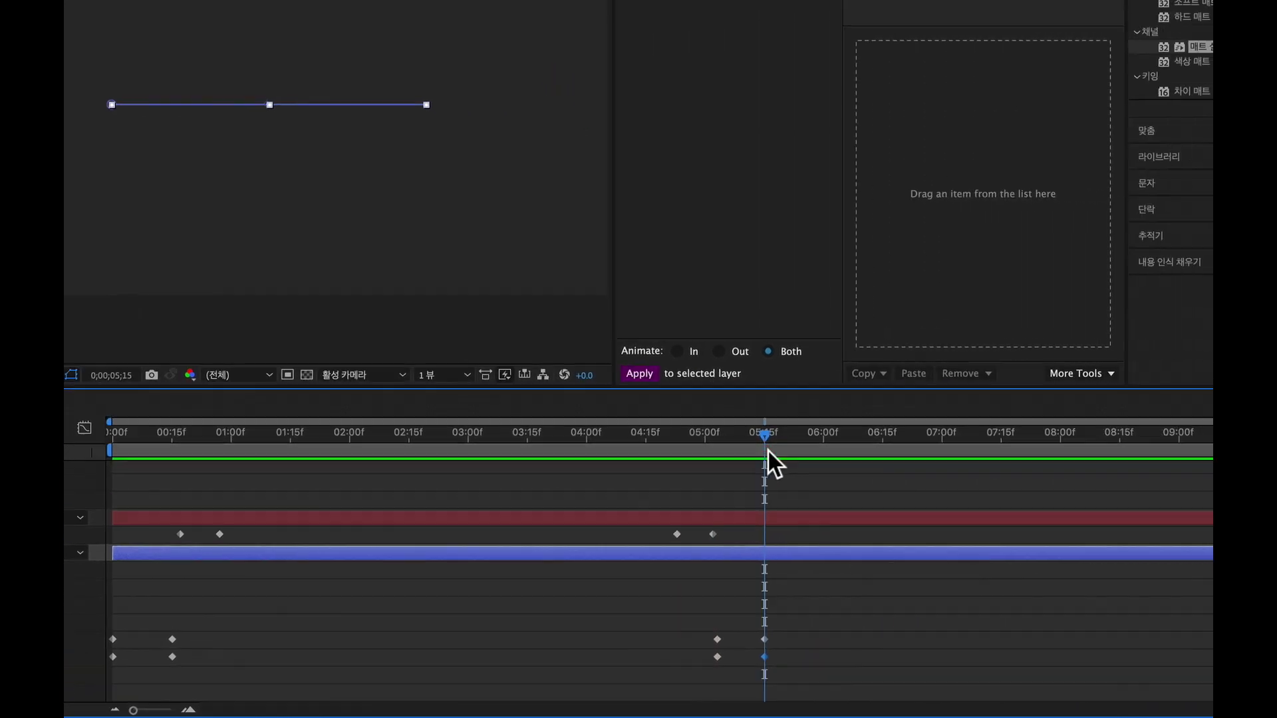
End the work area at 5;15, apply Trim Comp to Work Area, and play back from the start.
left_click_drag(1195, 451, 668, 458)
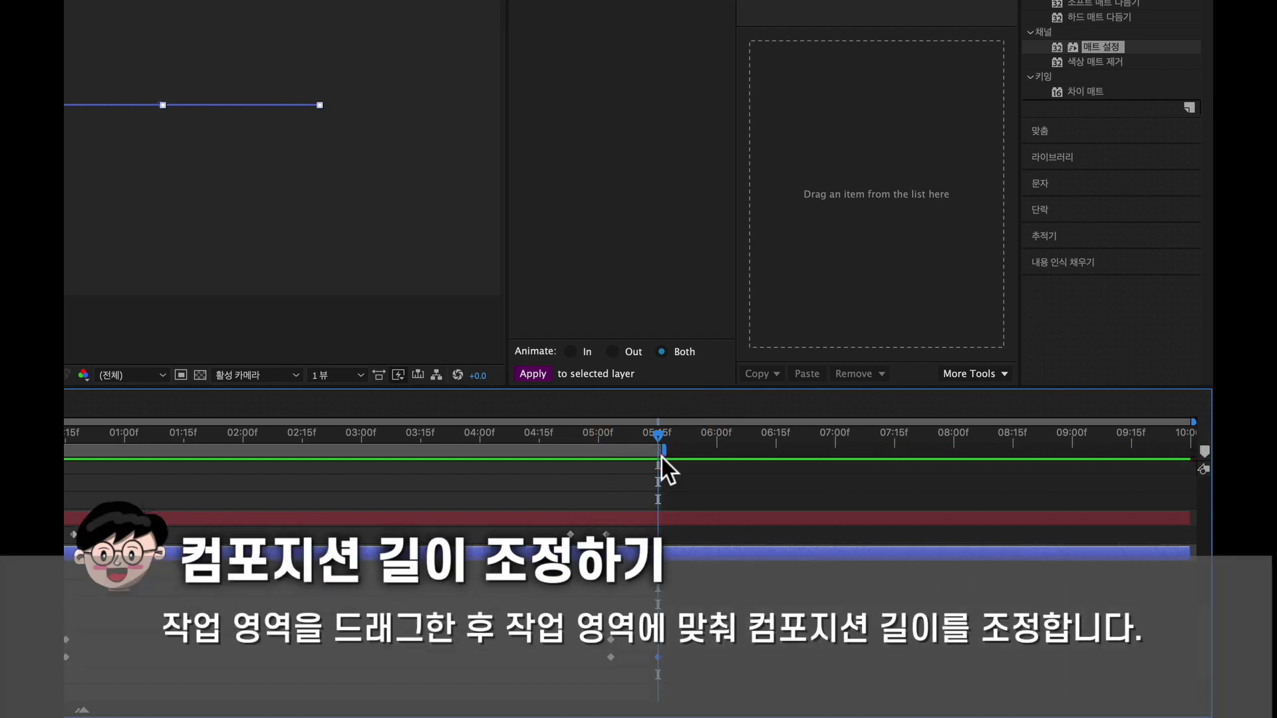
left_click(297, 11)
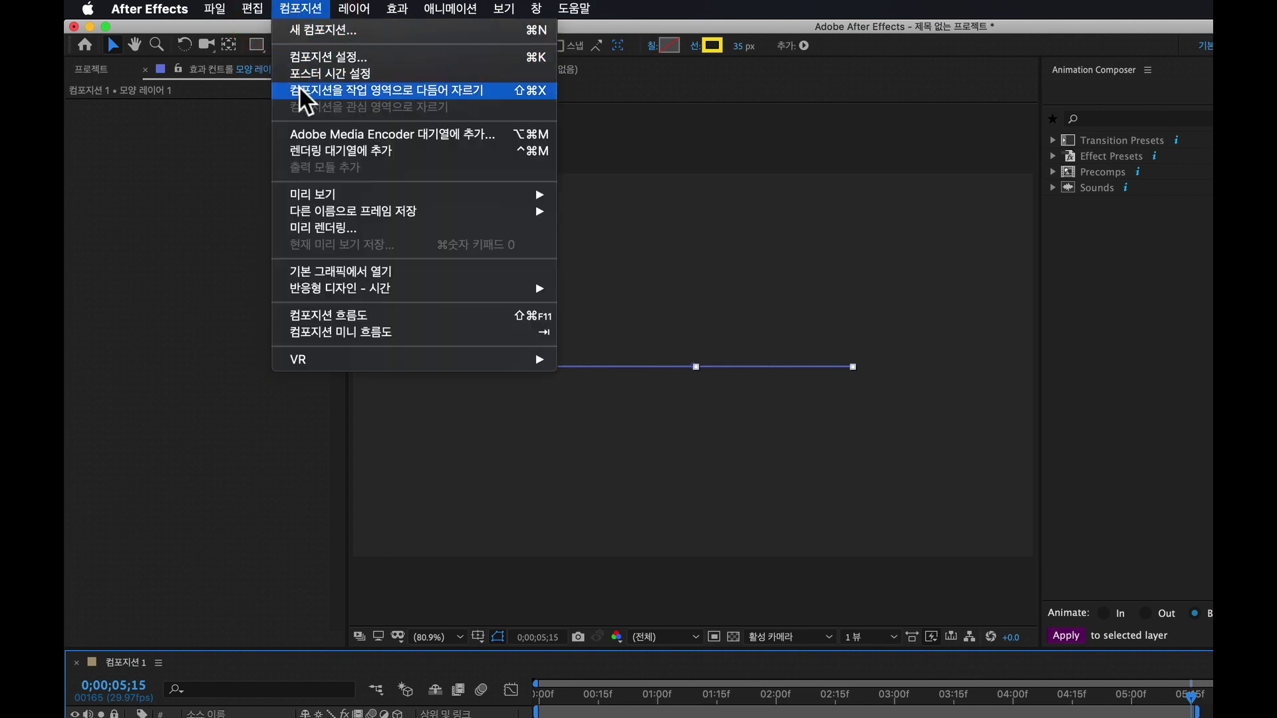
left_click(457, 95)
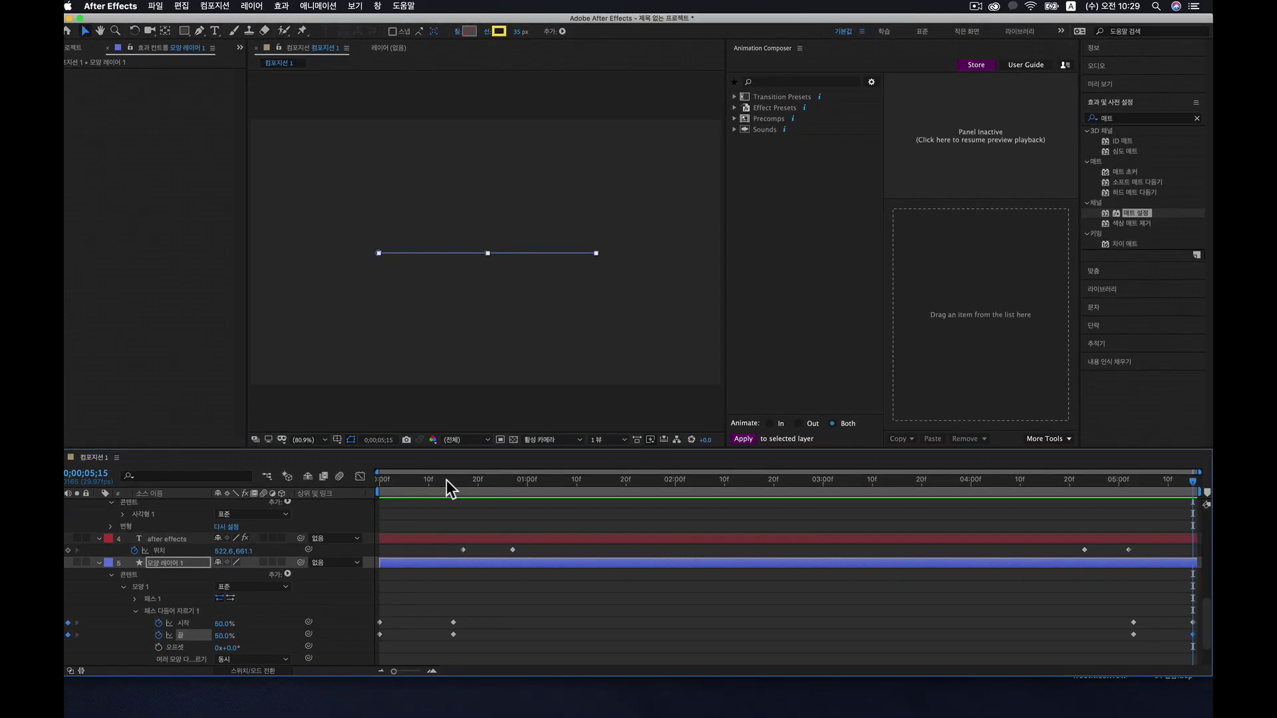
left_click_drag(445, 480, 357, 479)
key("space")
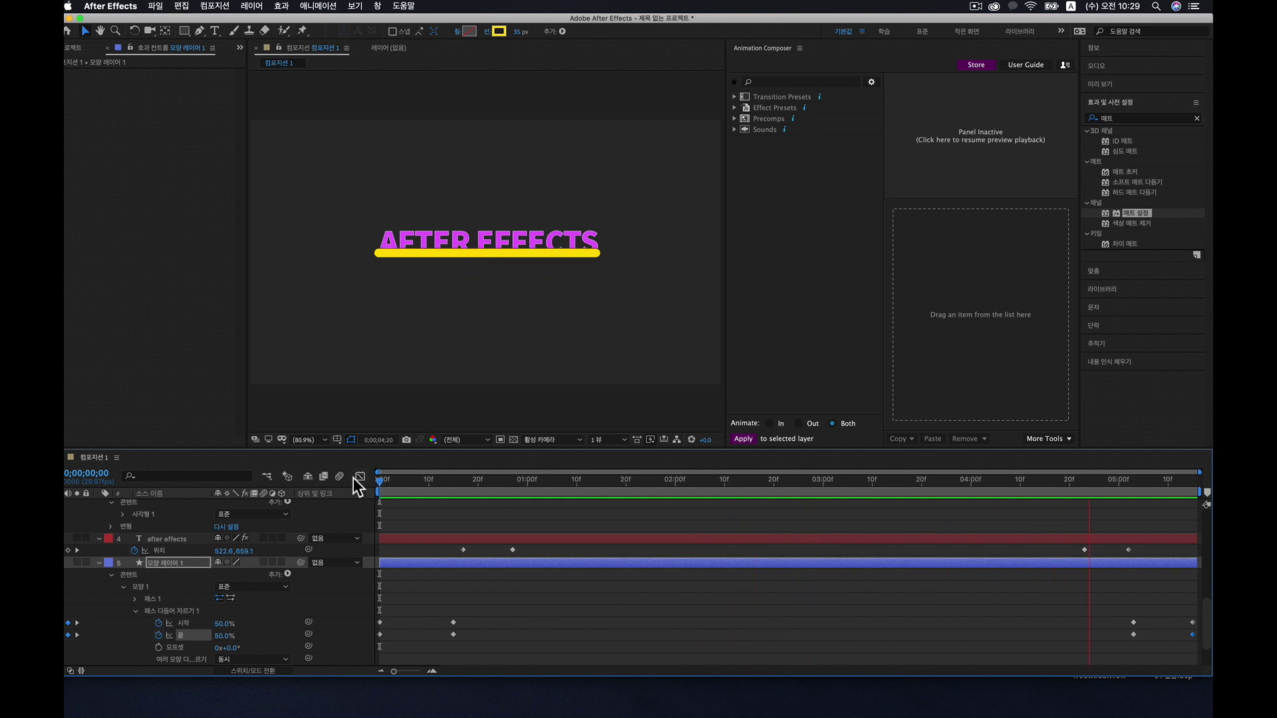
left_click(1149, 213)
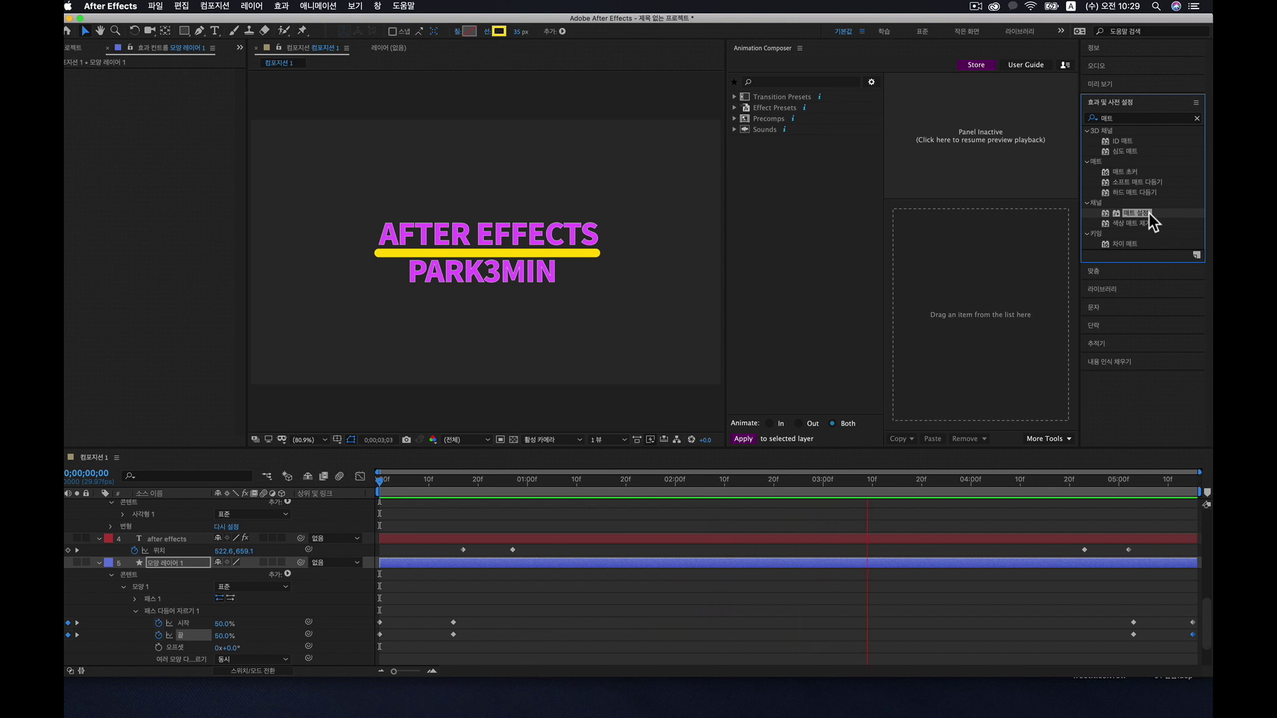
scroll(167, 547, "up", 5)
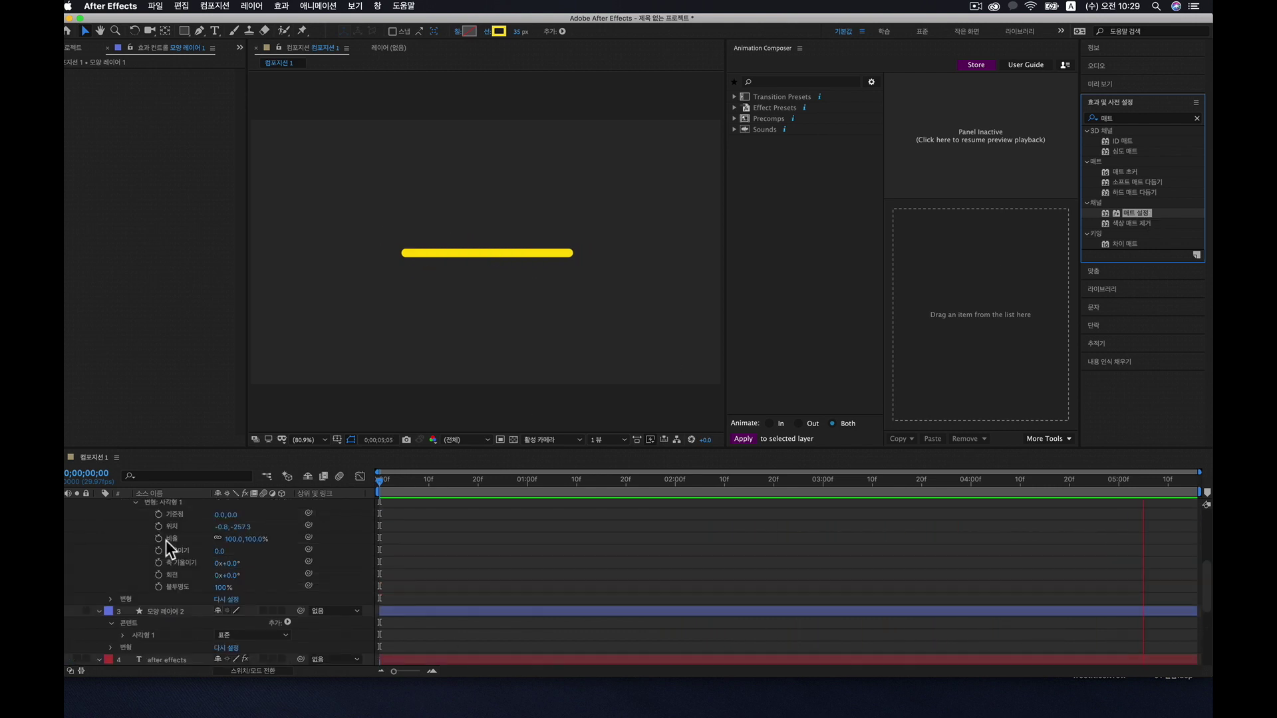
scroll(176, 602, "up", 2)
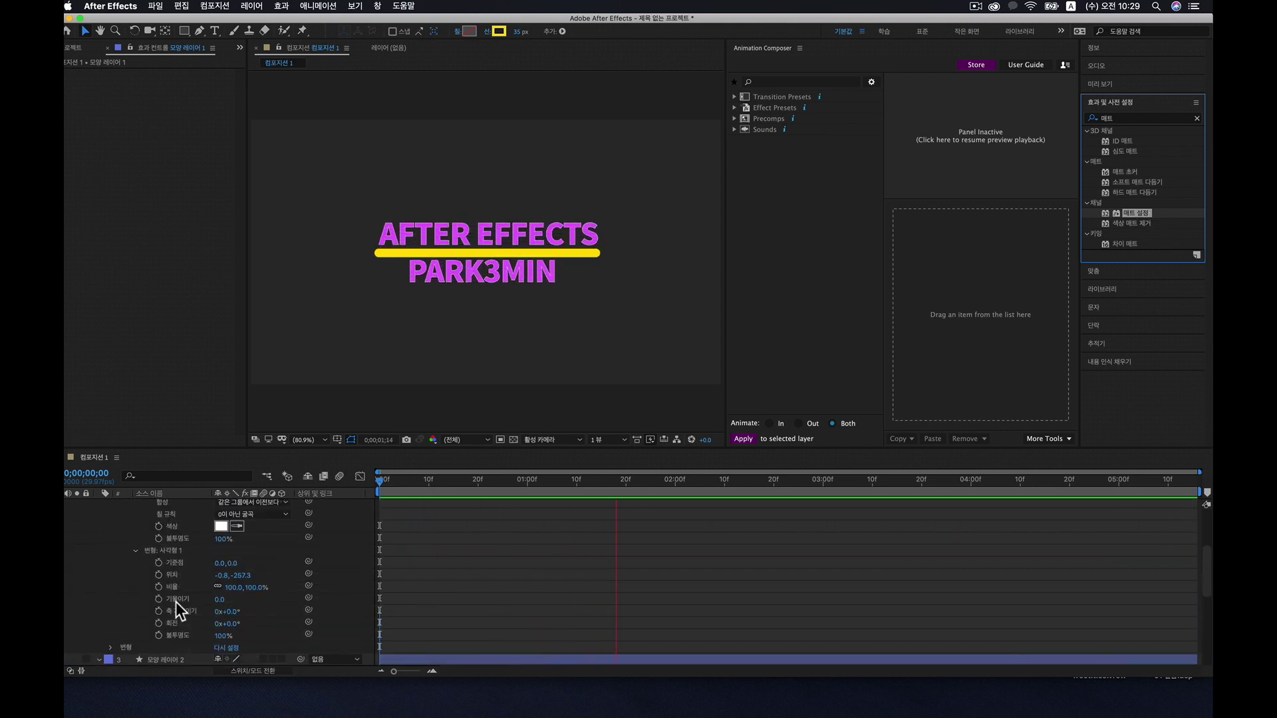